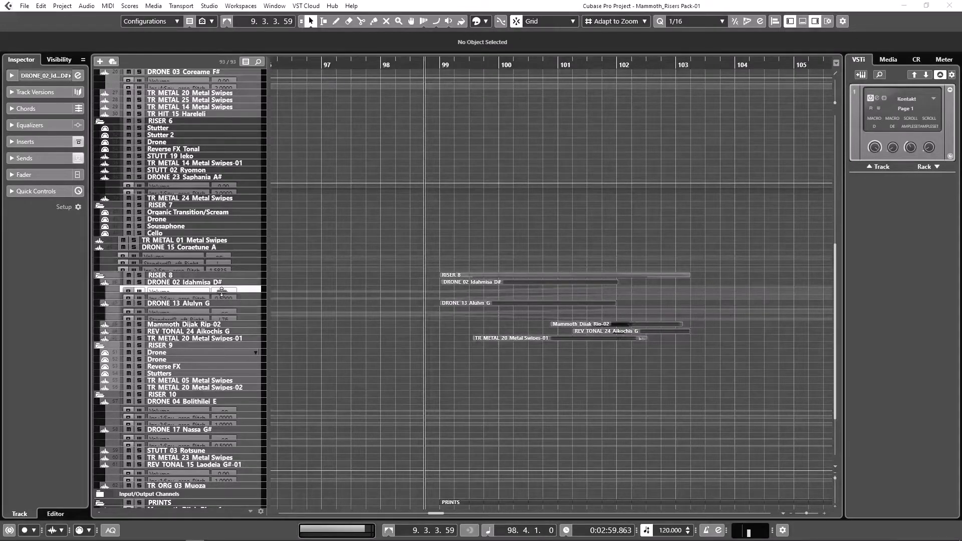
Enlarge the volume and pitch automation lanes of DRONE 02 Idahmisa D# under RISER 8 and audition the track from bar 99
{"action": "left_click", "coordinate": [456, 282]}
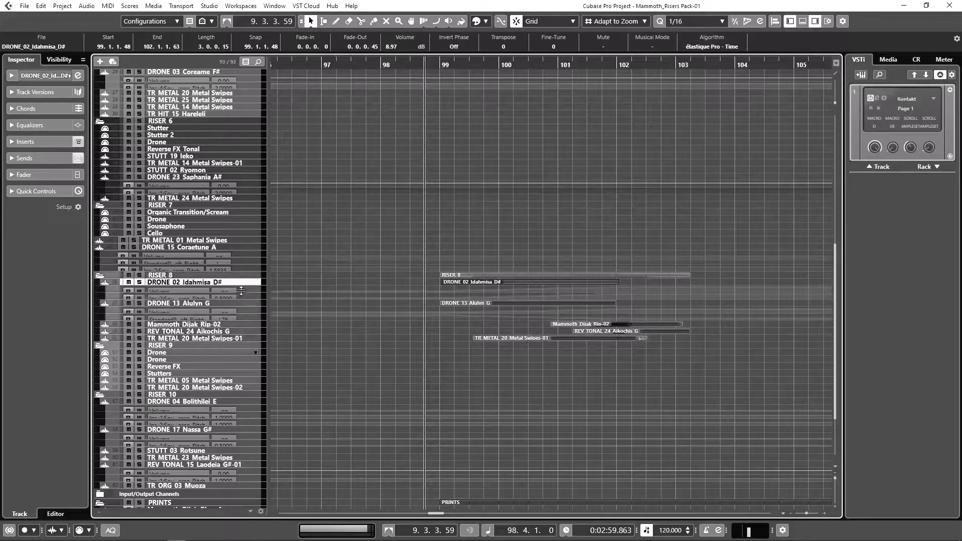
{"action": "left_click_drag", "start_coordinate": [241, 291], "coordinate": [246, 338]}
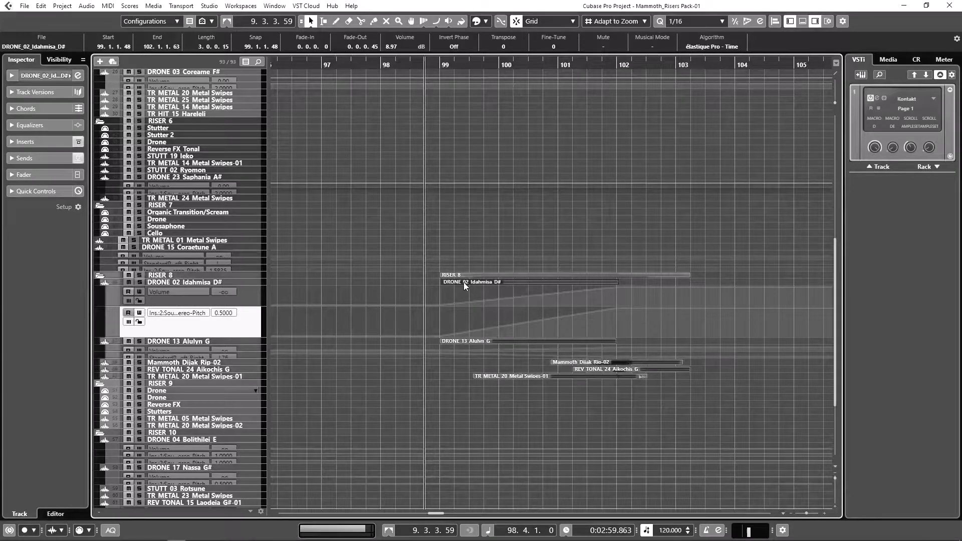
{"action": "left_click", "coordinate": [439, 65]}
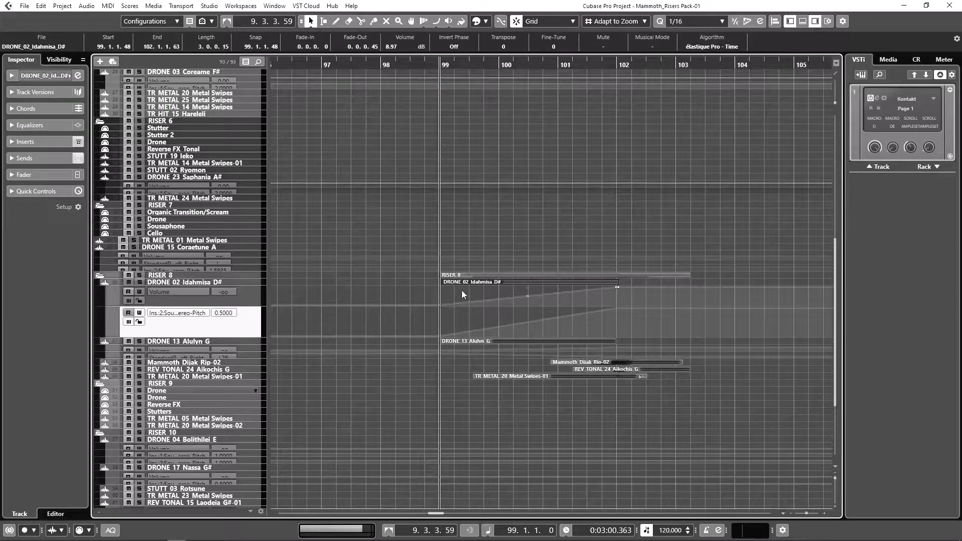
{"action": "key", "text": "space"}
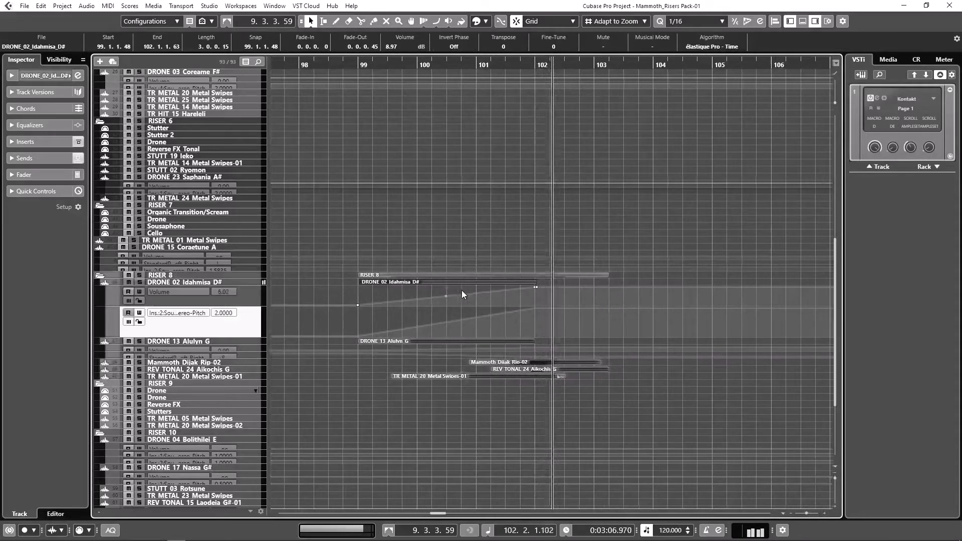
{"action": "key", "text": "space"}
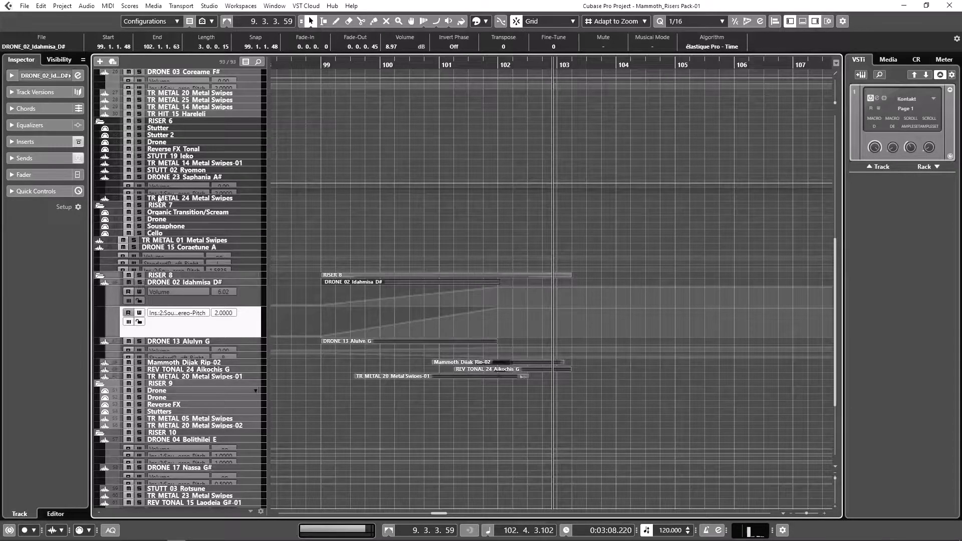
Check the sends of DRONE 02 Idahmisa D#, and activate its first REQ 6 insert, reviewing the equalizer curve
{"action": "left_click", "coordinate": [11, 158]}
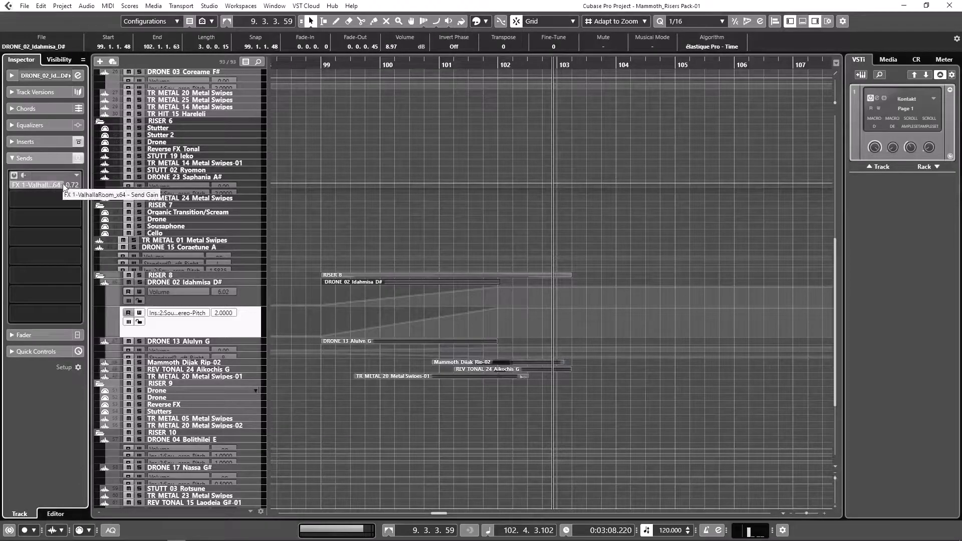
{"action": "left_click", "coordinate": [11, 143]}
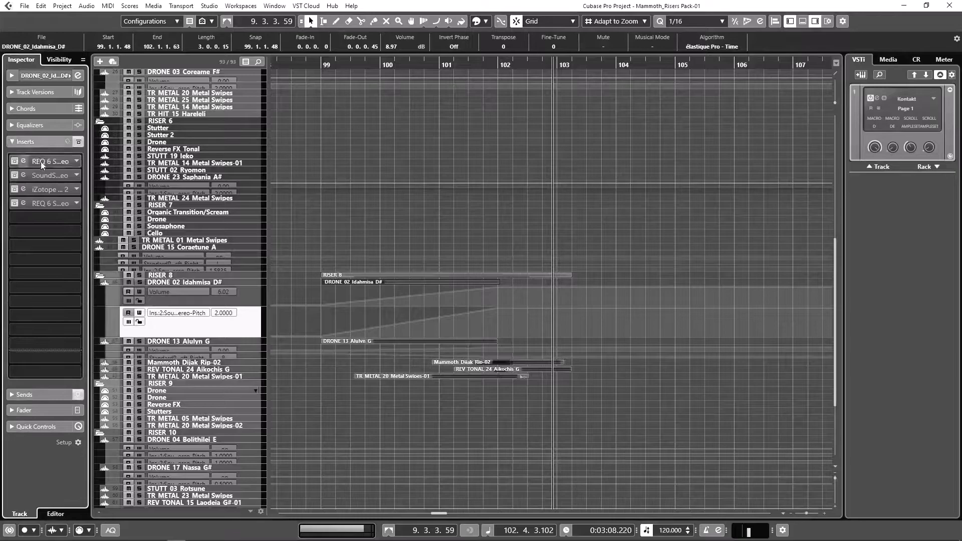
{"action": "left_click", "coordinate": [14, 162]}
{"action": "left_click", "coordinate": [24, 160]}
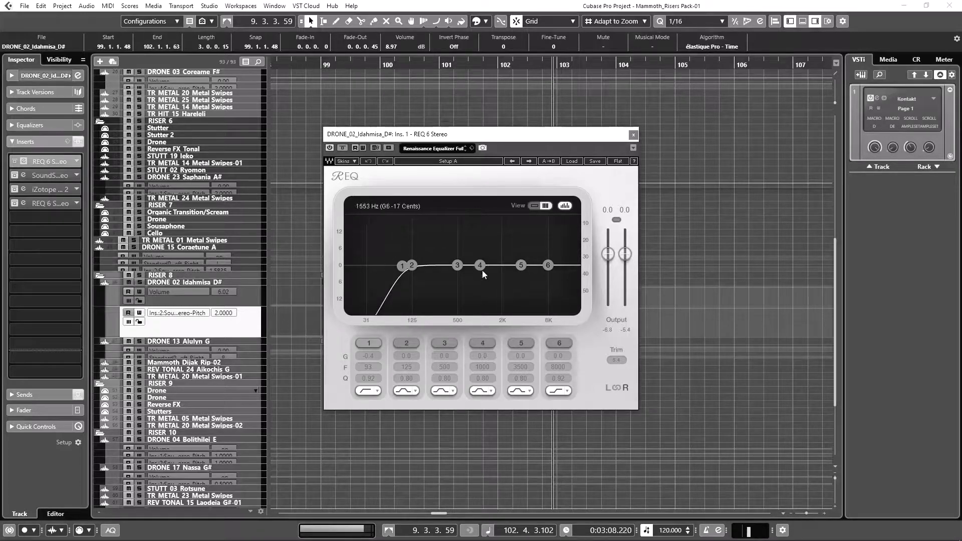
{"action": "left_click", "coordinate": [633, 136]}
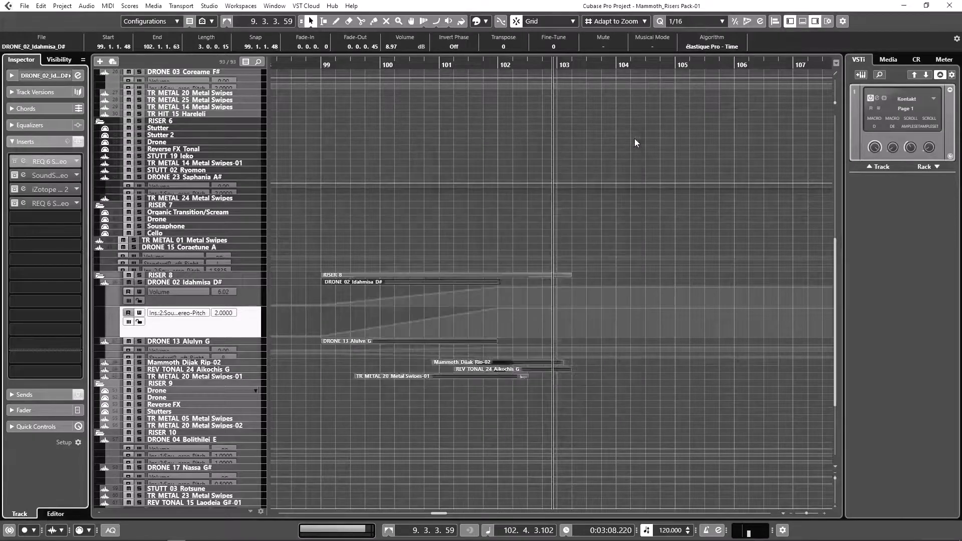
Activate the SoundShifter Pitch insert on DRONE 02 Idahmisa D# and watch its automated pitch while playing from bar 99
{"action": "left_click", "coordinate": [24, 175]}
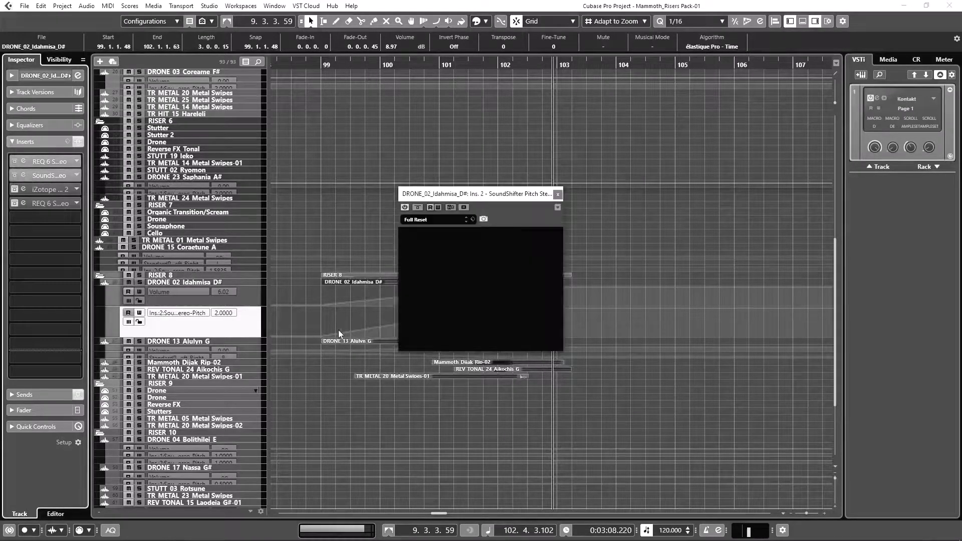
{"action": "left_click_drag", "start_coordinate": [496, 201], "coordinate": [200, 55]}
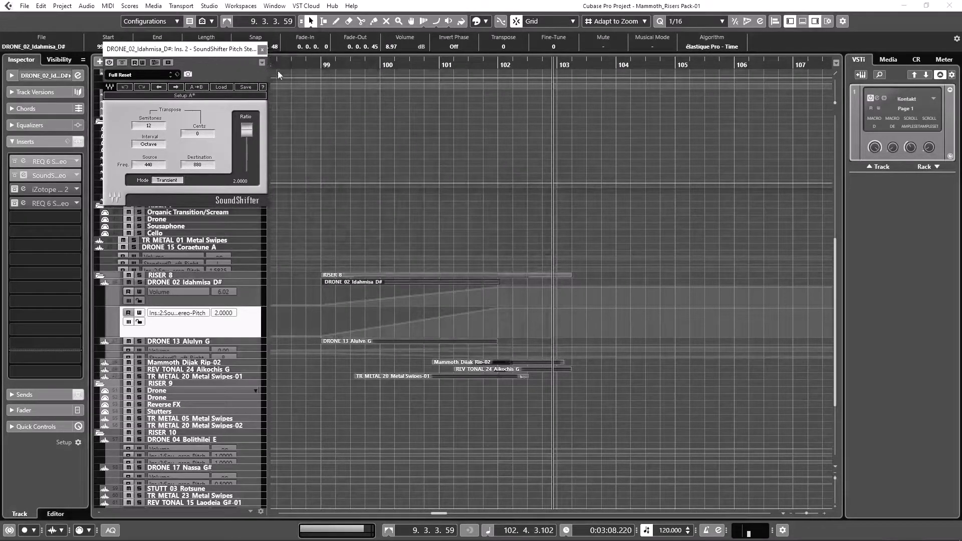
{"action": "left_click", "coordinate": [317, 68]}
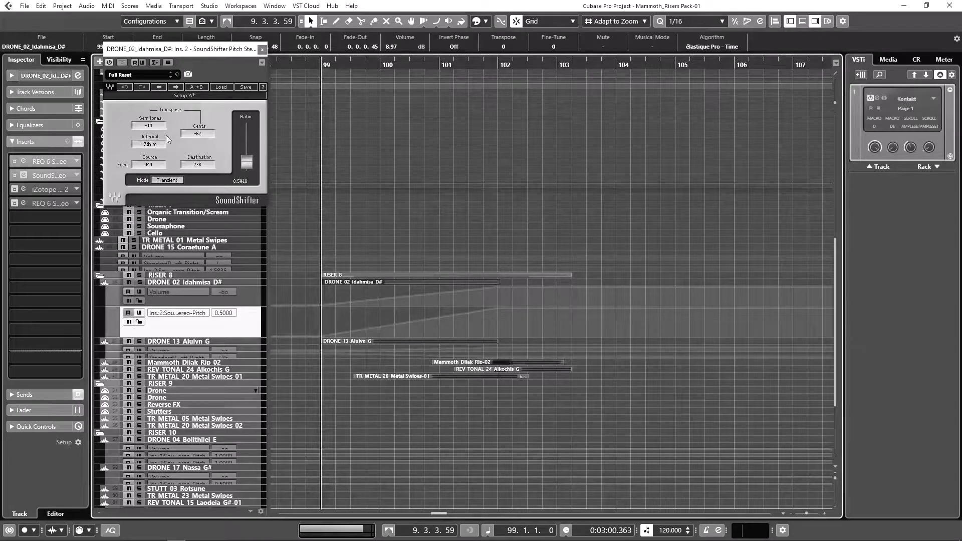
{"action": "key", "text": "space"}
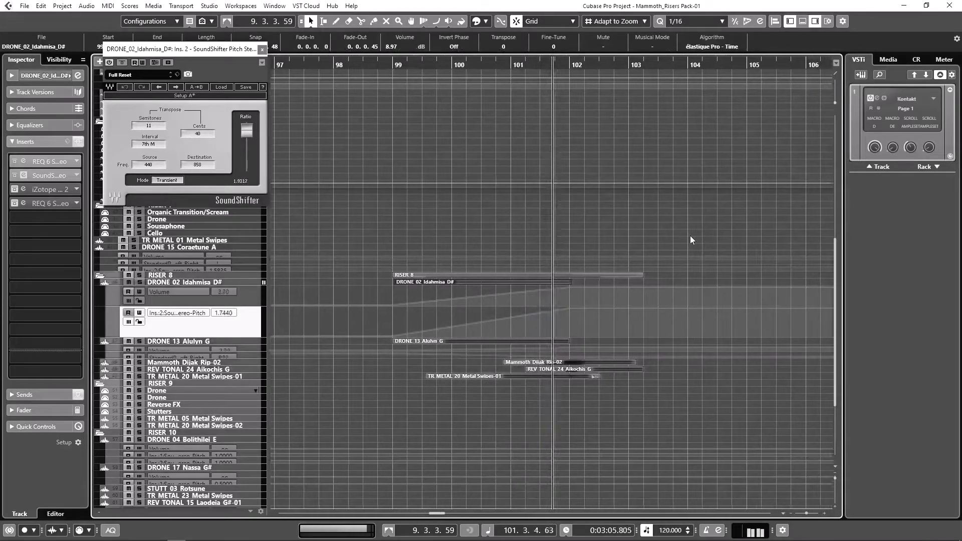
{"action": "key", "text": "space"}
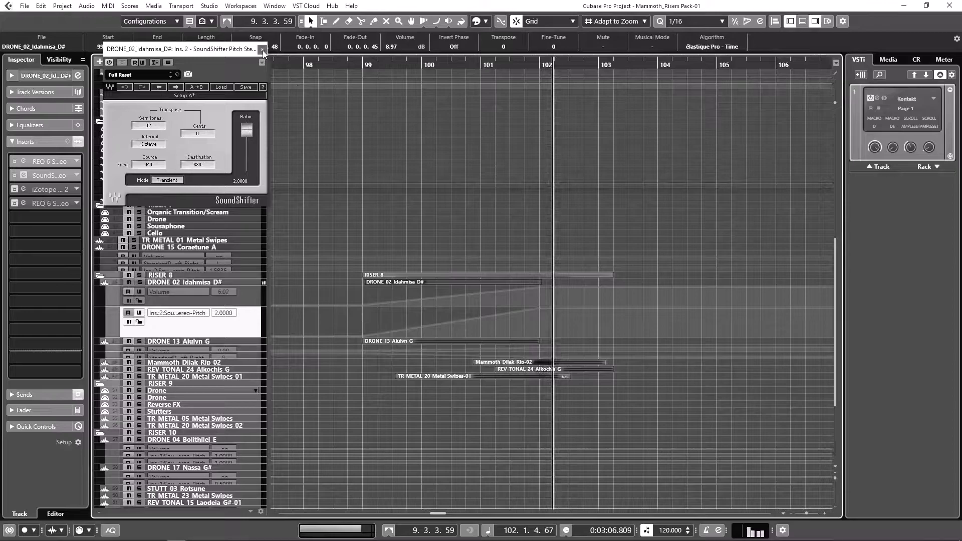
{"action": "left_click", "coordinate": [262, 49]}
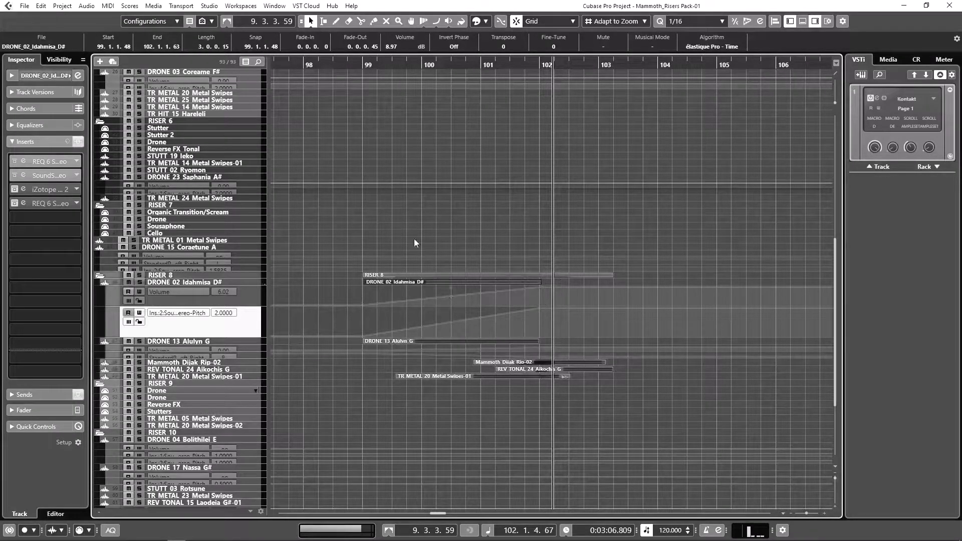
Return to bar 99 and activate the iZotope Trash 2 insert, reviewing its distortion settings without the preset manager
{"action": "left_click", "coordinate": [364, 67]}
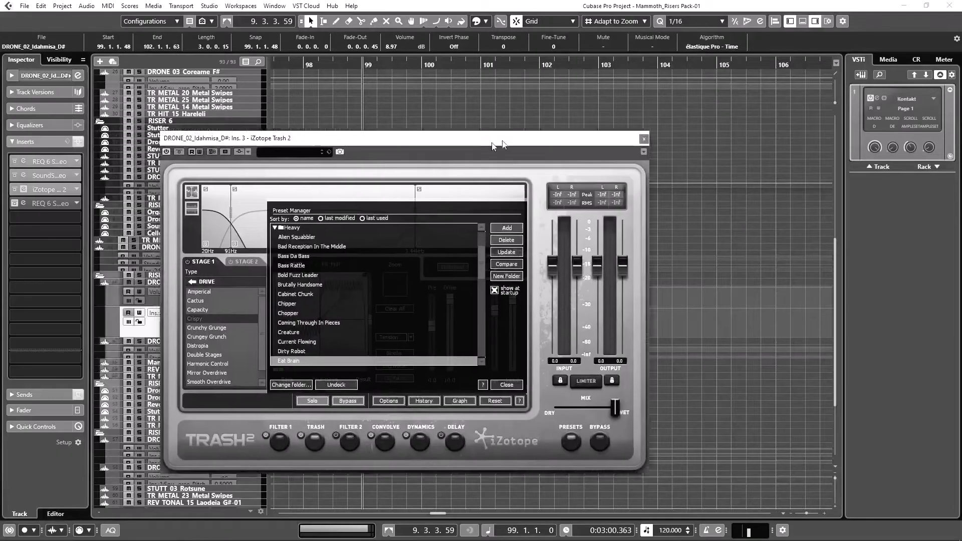
{"action": "left_click_drag", "start_coordinate": [493, 145], "coordinate": [621, 113]}
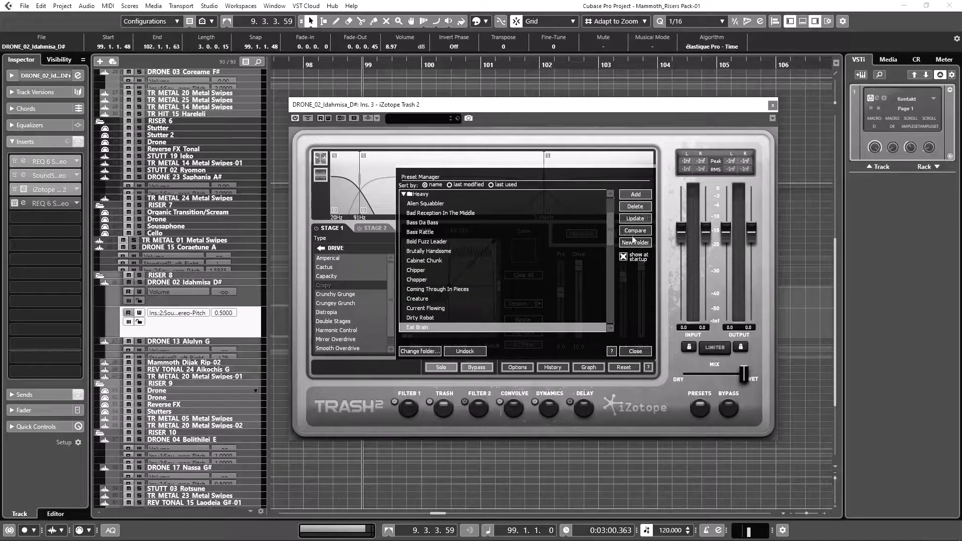
{"action": "left_click", "coordinate": [647, 350]}
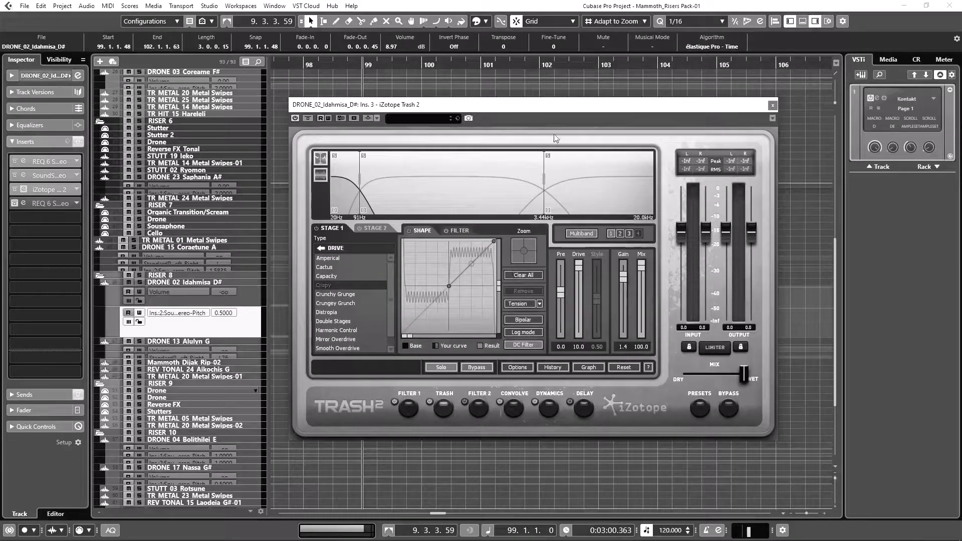
{"action": "left_click_drag", "start_coordinate": [542, 112], "coordinate": [481, 66]}
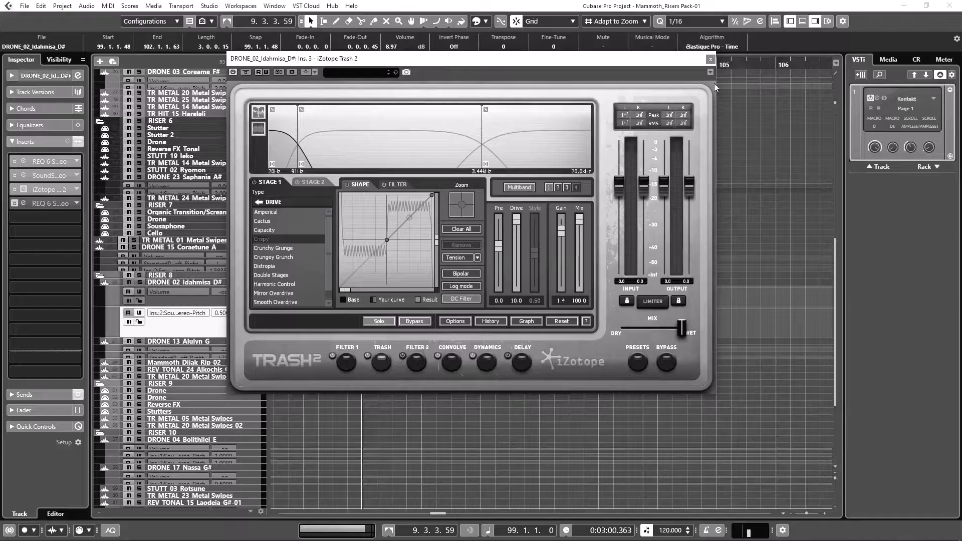
{"action": "left_click", "coordinate": [711, 59]}
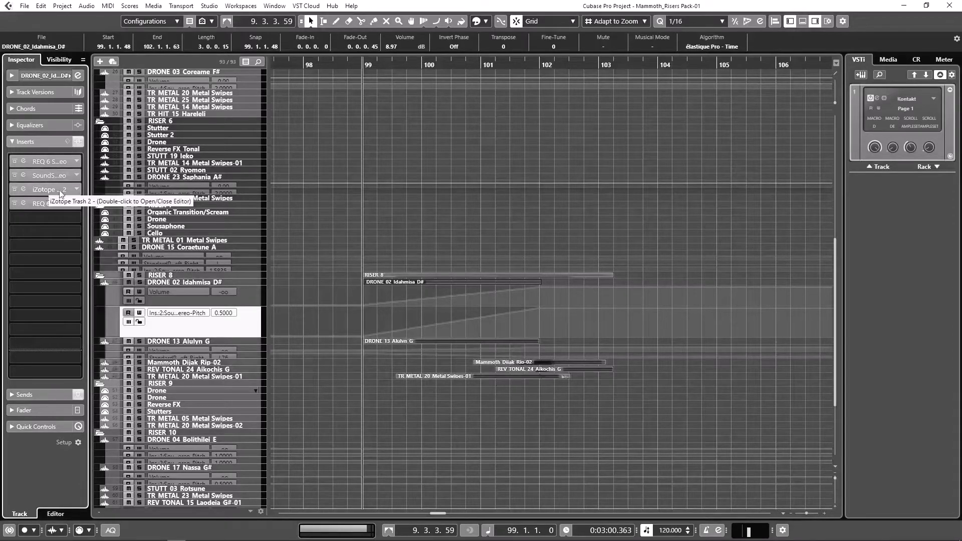
Review the first REQ 6 equalizer on DRONE 02 Idahmisa D# again and audition the track with its inserts active
{"action": "left_click", "coordinate": [25, 162]}
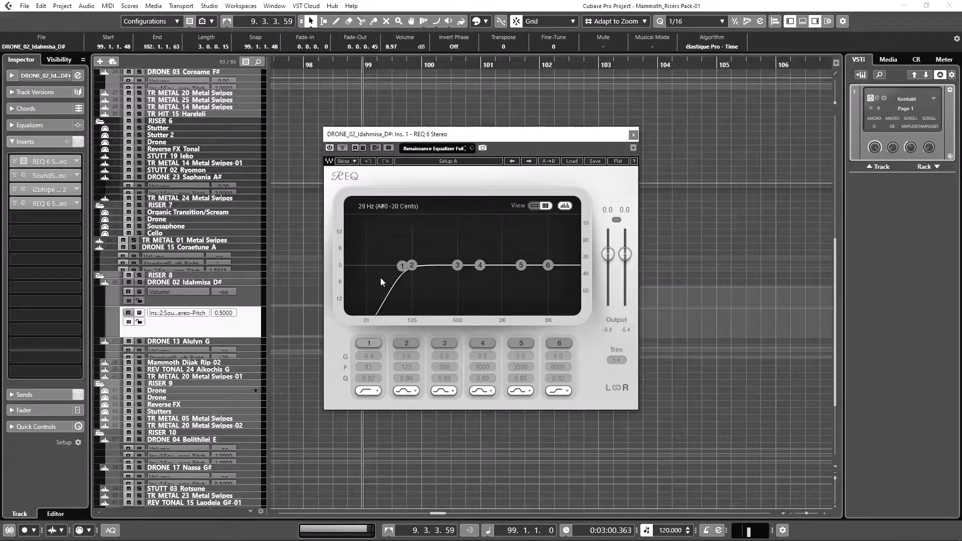
{"action": "left_click", "coordinate": [632, 134]}
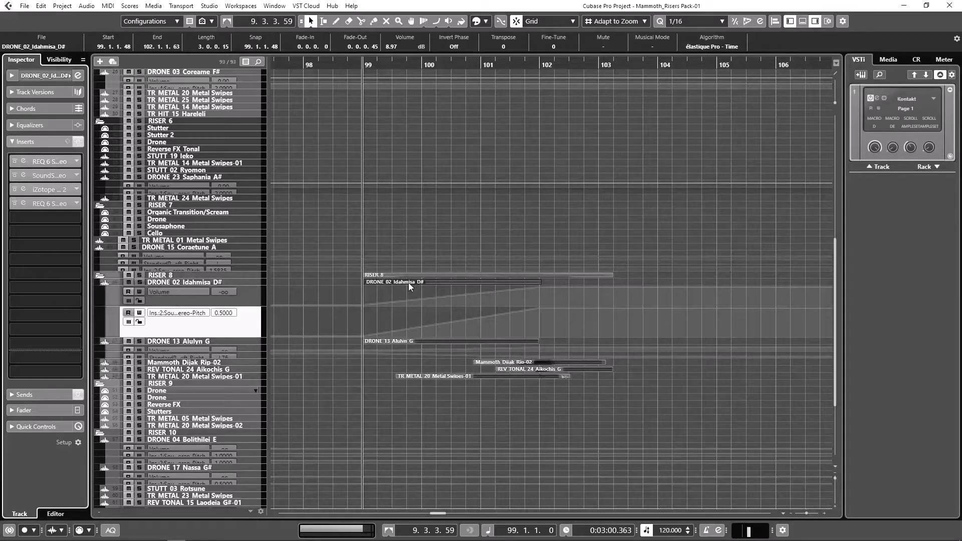
{"action": "key", "text": "space"}
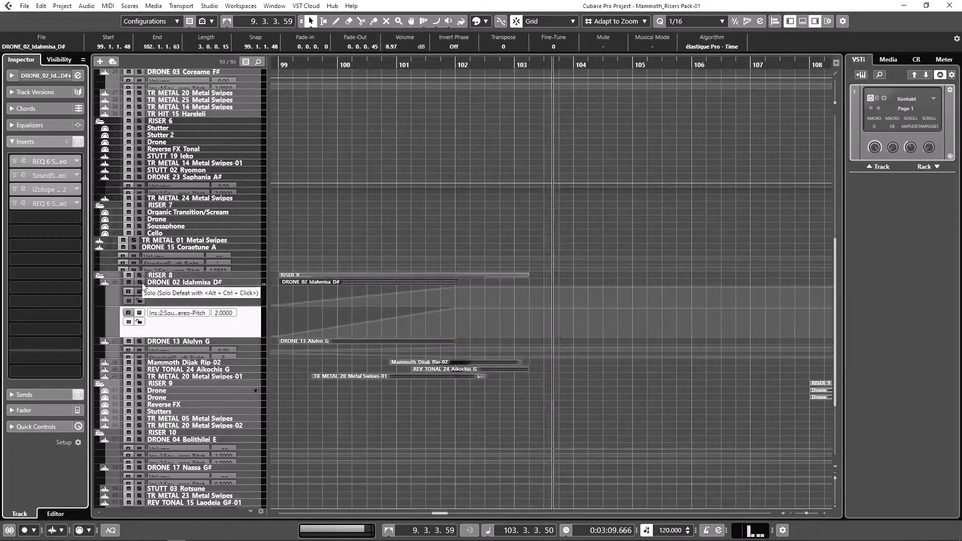
Audition DRONE 13 Alulyn G from bar 99 with its left-right pan automation lane enlarged, and activate its REQ 6 insert
{"action": "scroll", "coordinate": [388, 215], "scroll_direction": "left", "scroll_amount": 5}
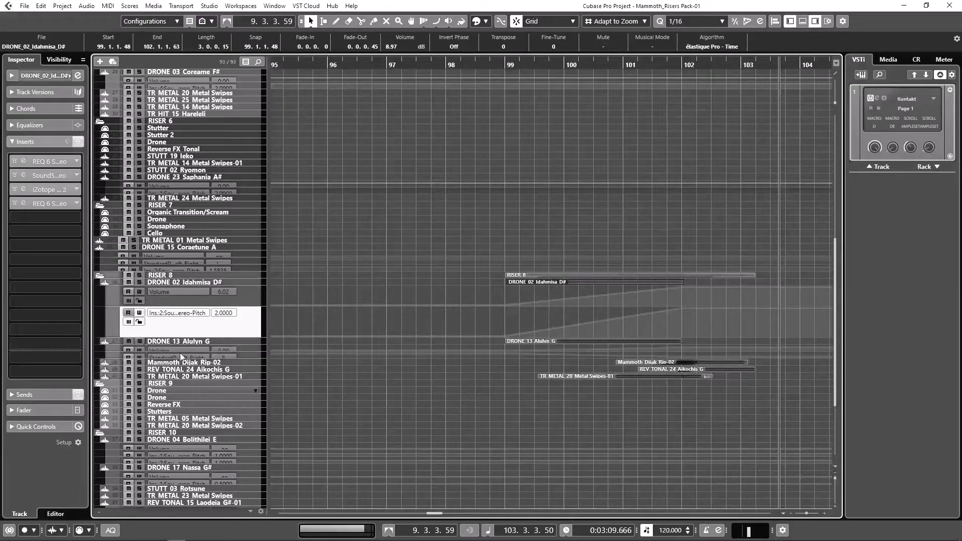
{"action": "left_click", "coordinate": [249, 357]}
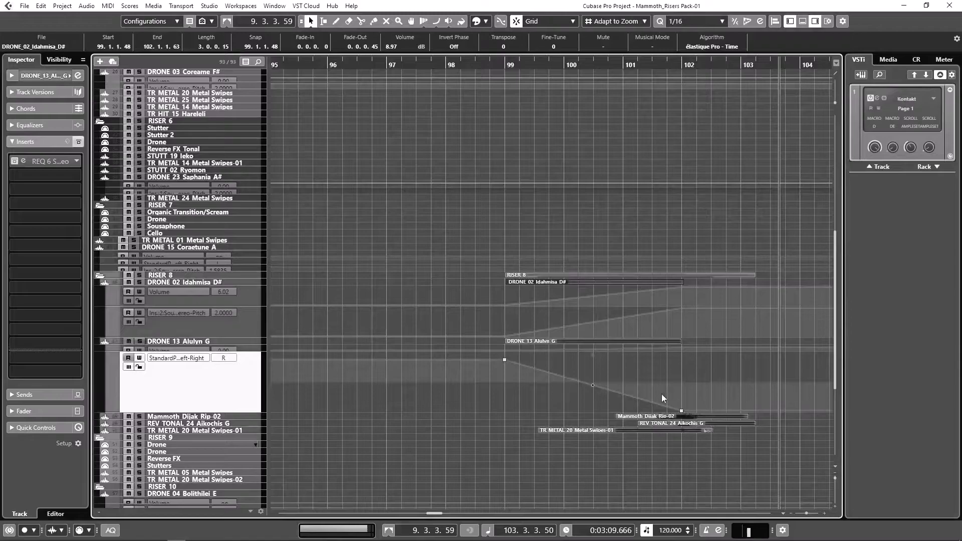
{"action": "left_click", "coordinate": [501, 64]}
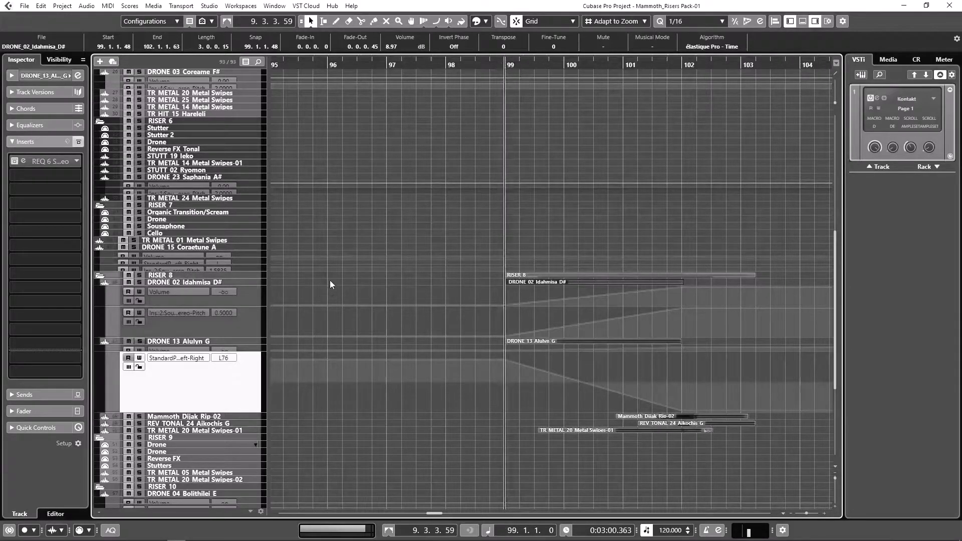
{"action": "left_click", "coordinate": [14, 161]}
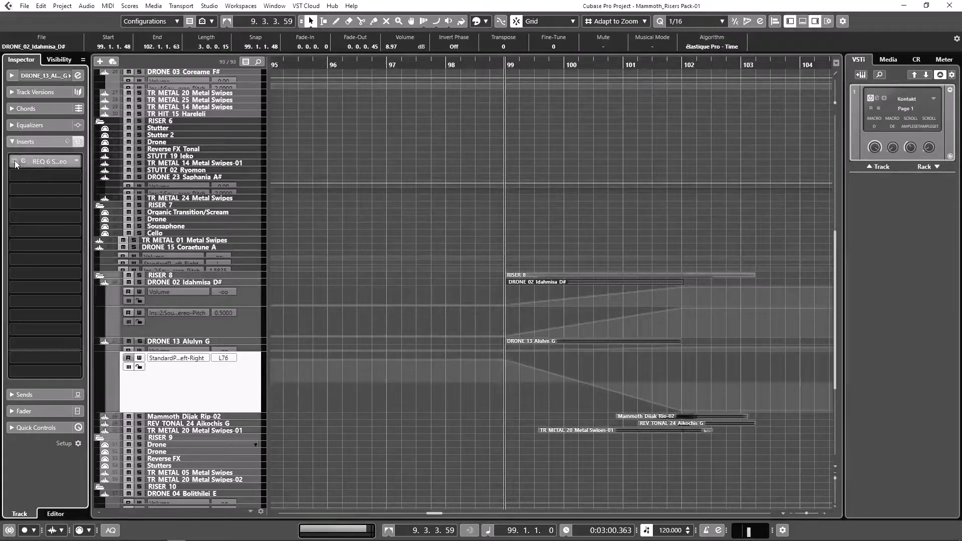
{"action": "left_click", "coordinate": [19, 159]}
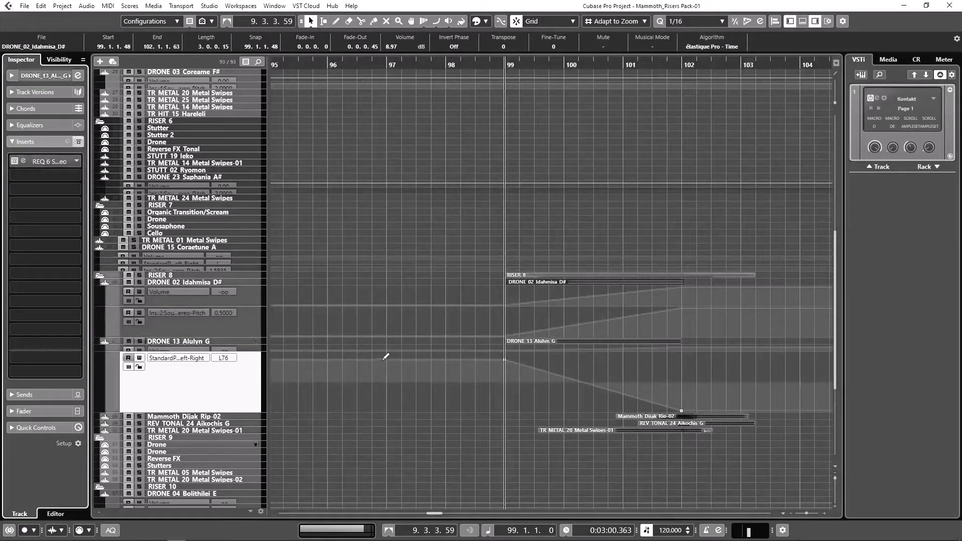
{"action": "key", "text": "space"}
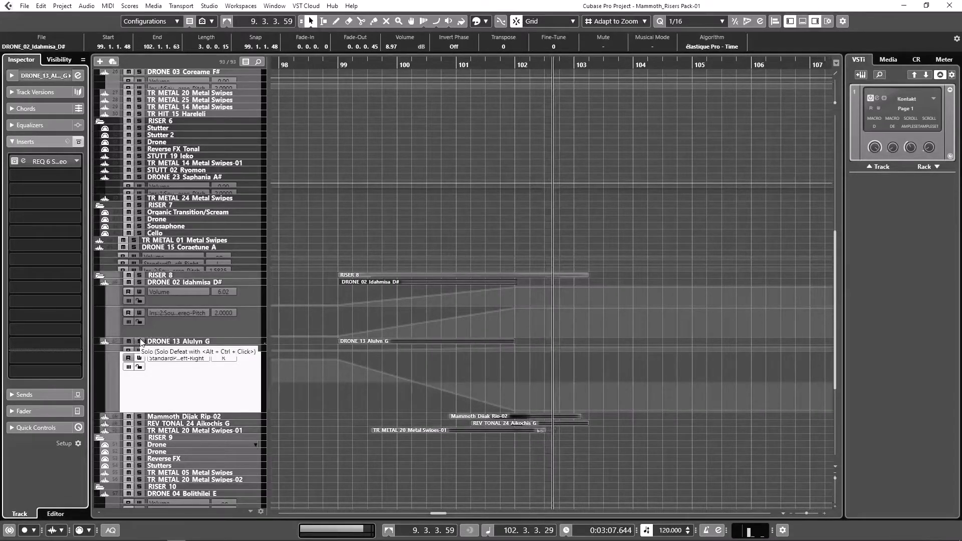
{"action": "left_click", "coordinate": [14, 162]}
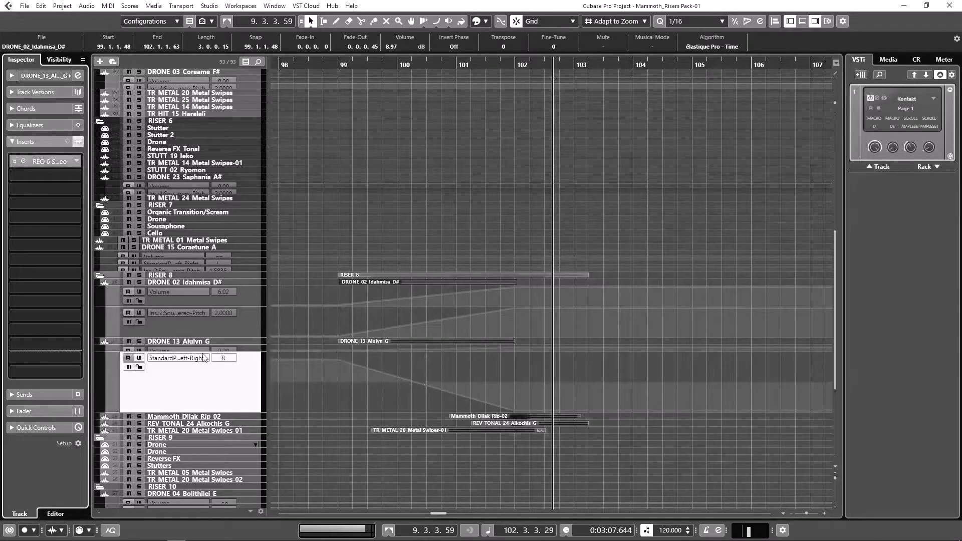
Enlarge the Mammoth_Dijak_Rip-02 track to show its waveform and fades, and audition the clip from bar 101
{"action": "left_click", "coordinate": [203, 418]}
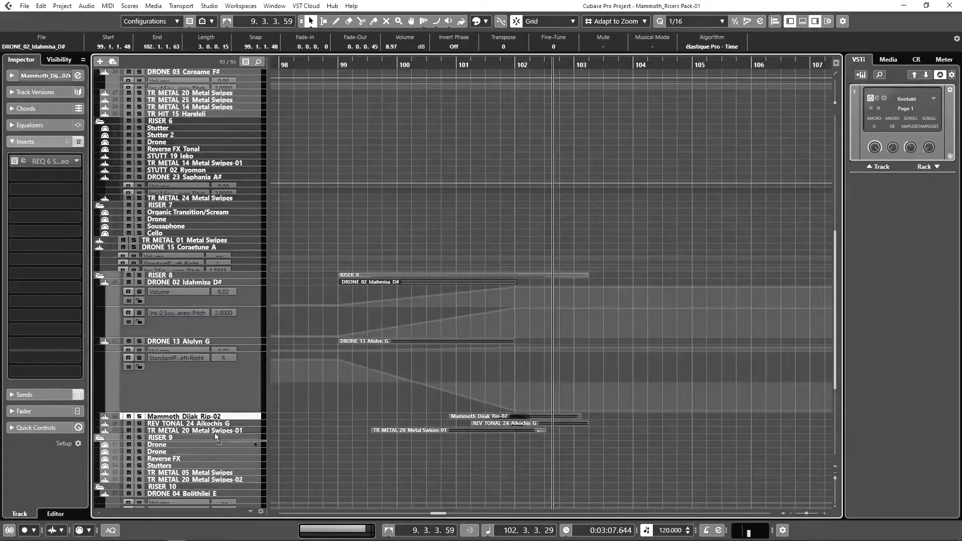
{"action": "left_click_drag", "start_coordinate": [237, 420], "coordinate": [237, 483]}
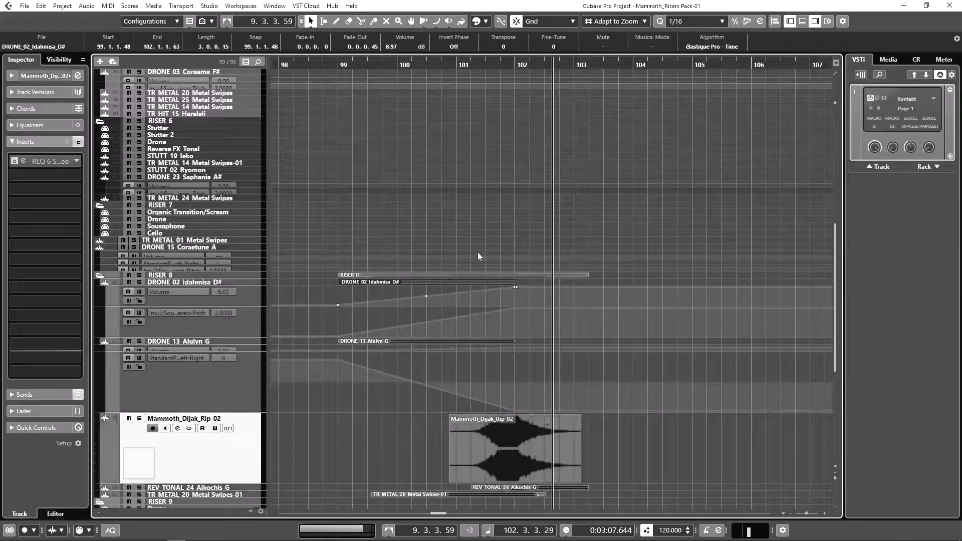
{"action": "left_click", "coordinate": [455, 63]}
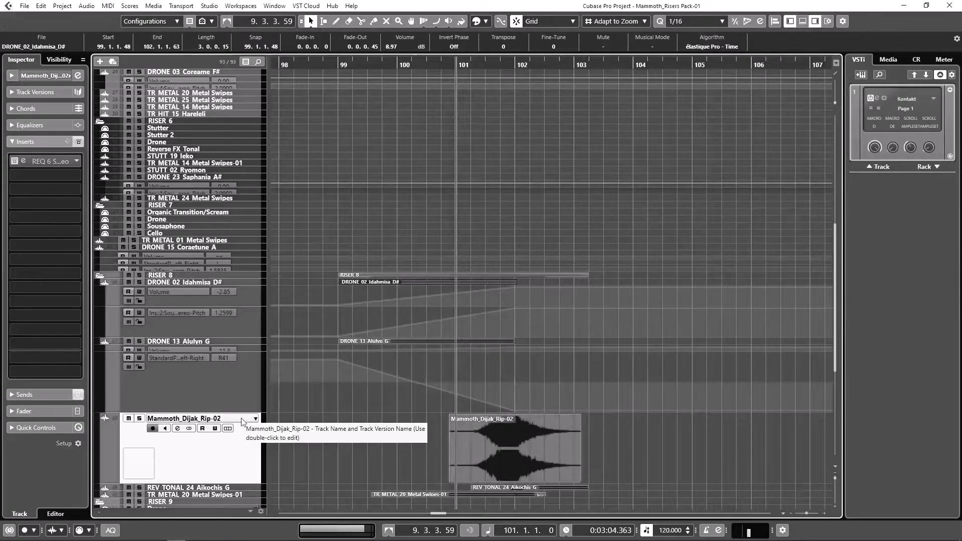
{"action": "left_click", "coordinate": [502, 442]}
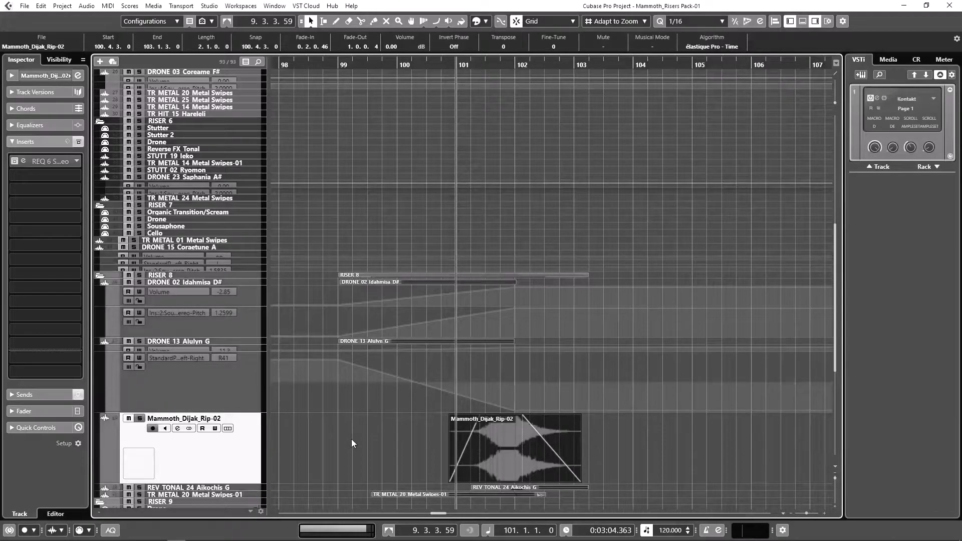
{"action": "key", "text": "space"}
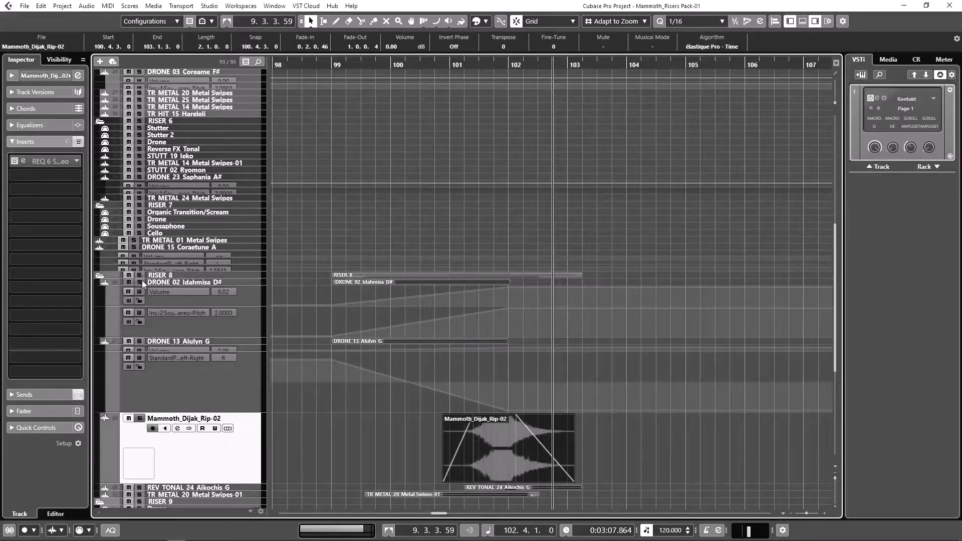
Audition DRONE 02 Idahmisa D# and DRONE 13 Alulyn G together with Mammoth_Dijak_Rip-02 from bar 99
{"action": "left_click", "coordinate": [160, 283]}
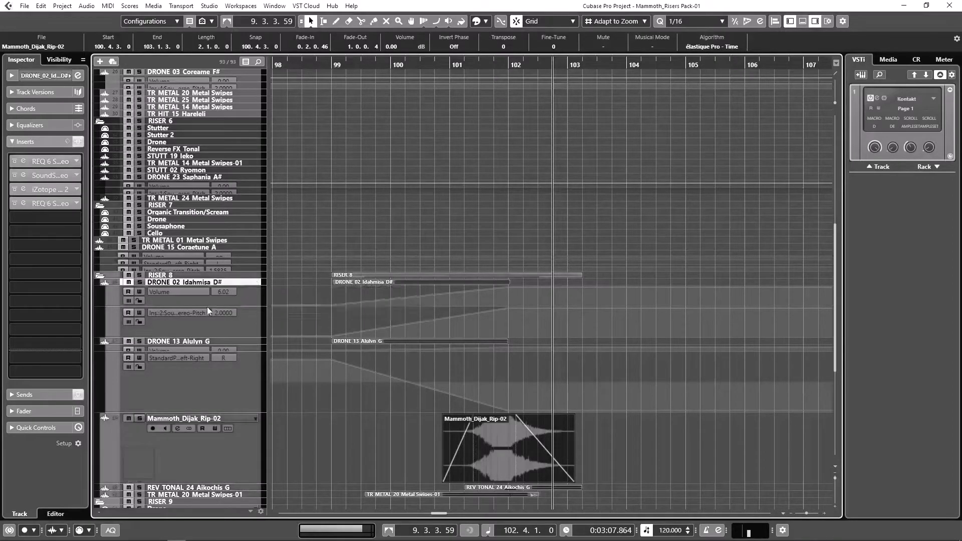
{"action": "left_click", "coordinate": [204, 341]}
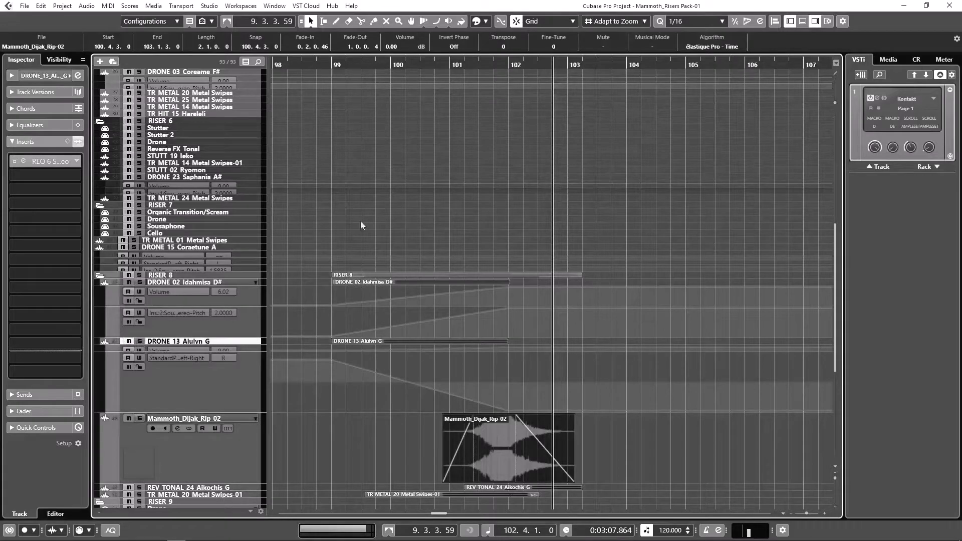
{"action": "left_click", "coordinate": [331, 64]}
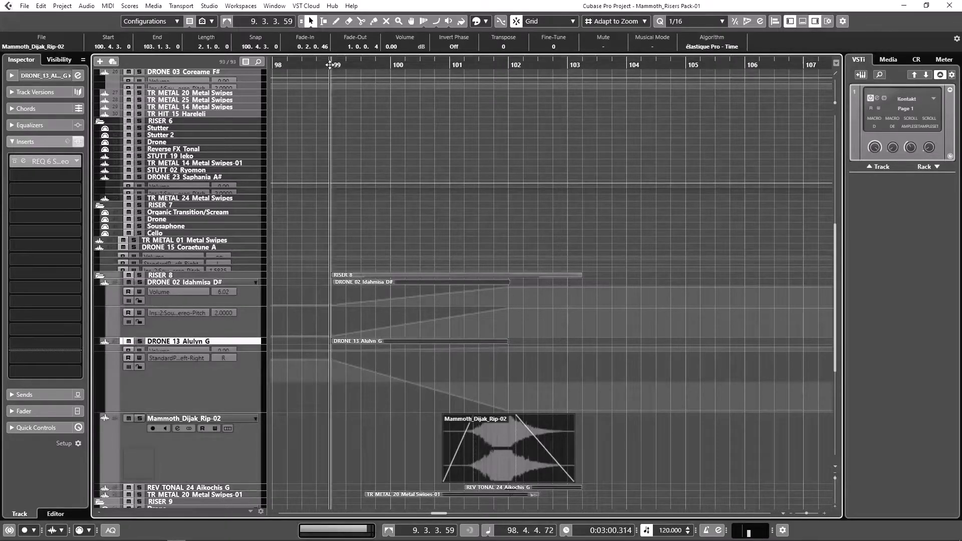
{"action": "key", "text": "space"}
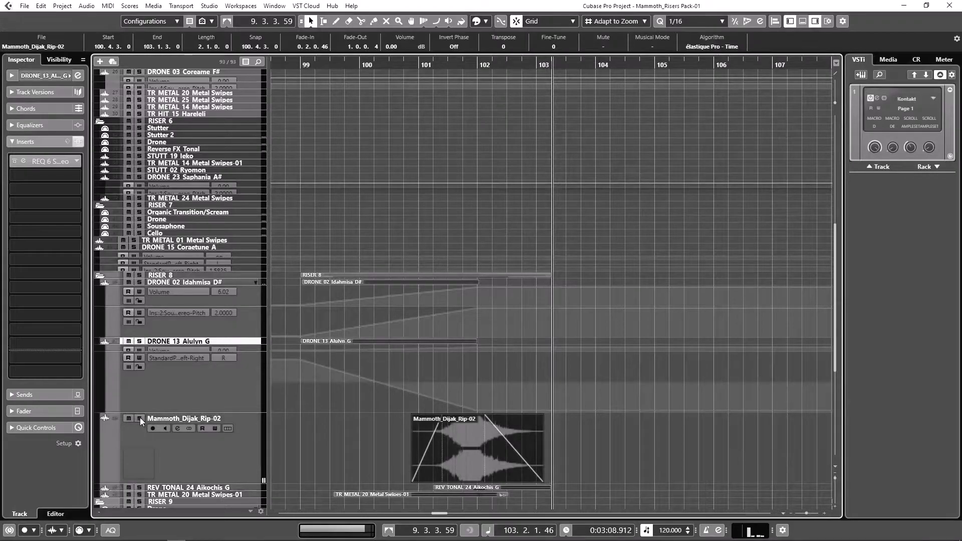
Enlarge the REV_TONAL_24_Aikochis_G track to show its waveform and fades, and audition its clip soloed from bar 101
{"action": "scroll", "coordinate": [175, 443], "scroll_direction": "down", "scroll_amount": 3}
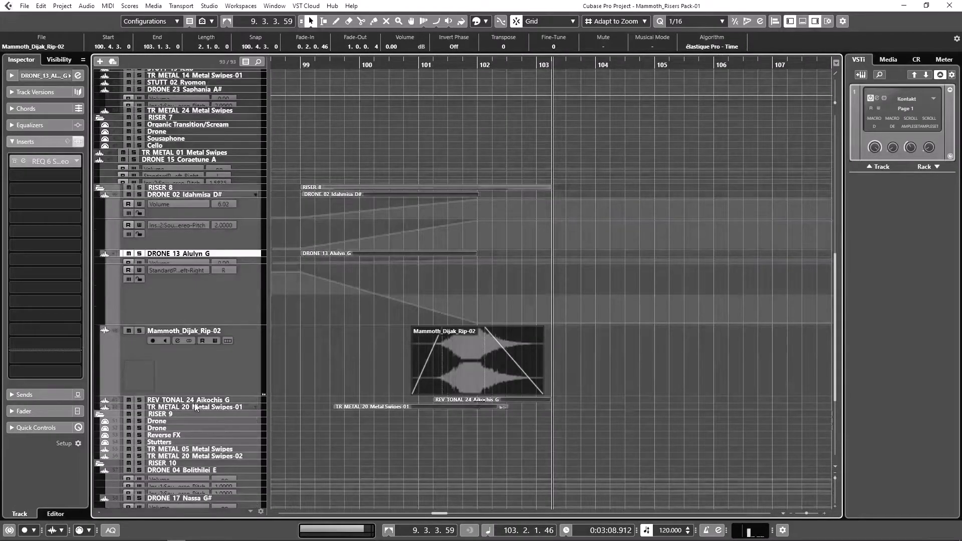
{"action": "left_click_drag", "start_coordinate": [195, 404], "coordinate": [186, 490]}
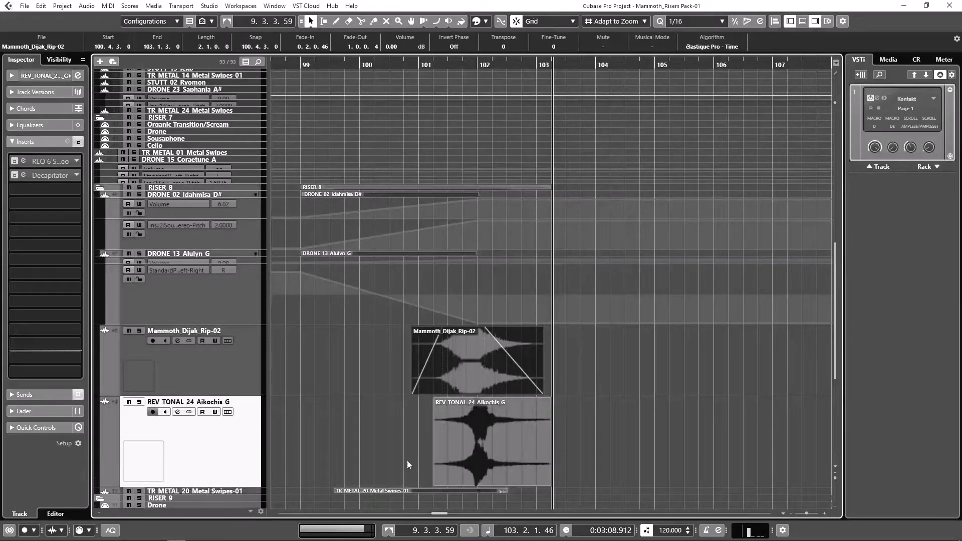
{"action": "left_click", "coordinate": [411, 63]}
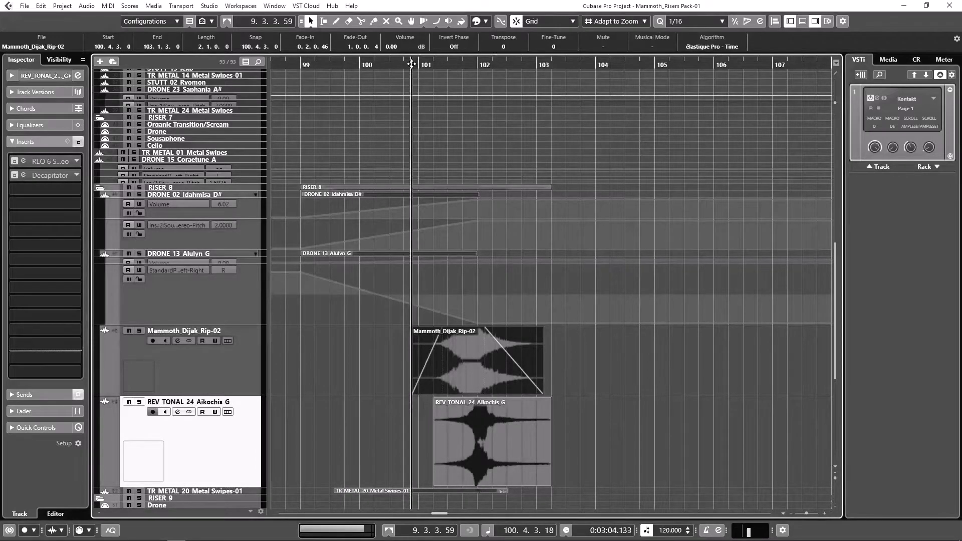
{"action": "key", "text": "space"}
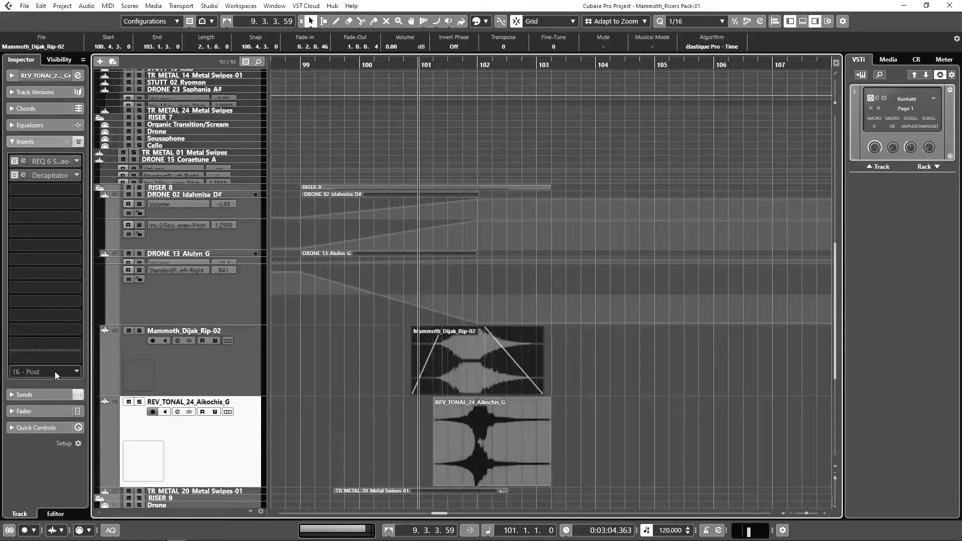
{"action": "left_click", "coordinate": [140, 402]}
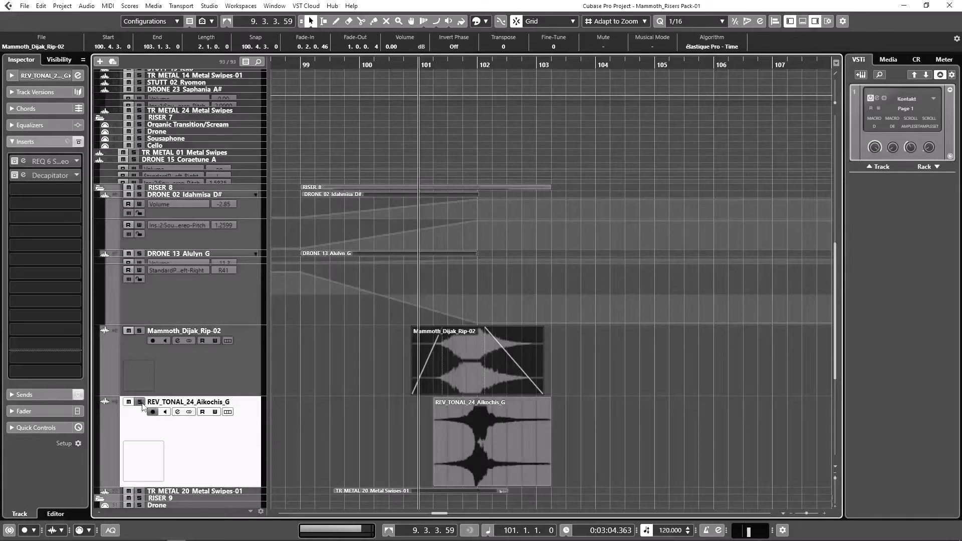
{"action": "left_click", "coordinate": [473, 438]}
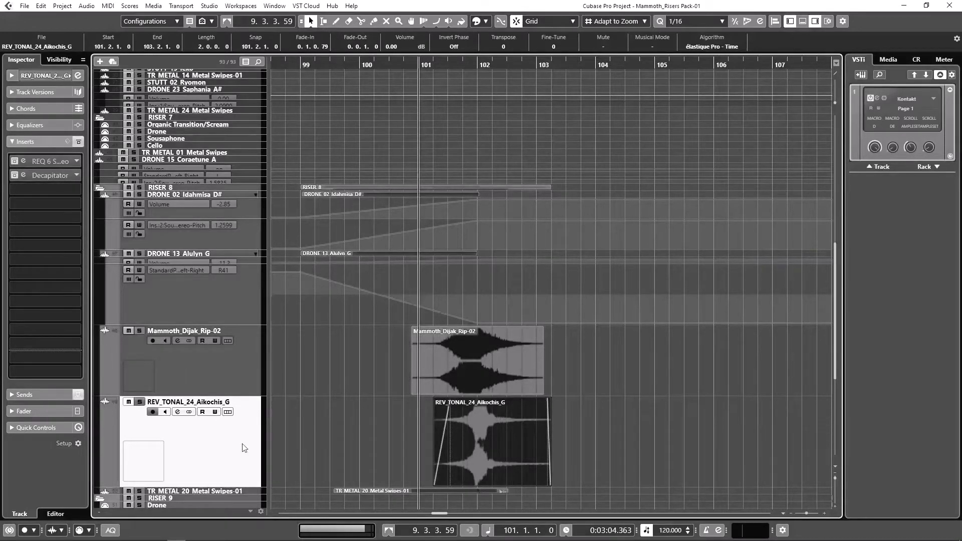
{"action": "key", "text": "space"}
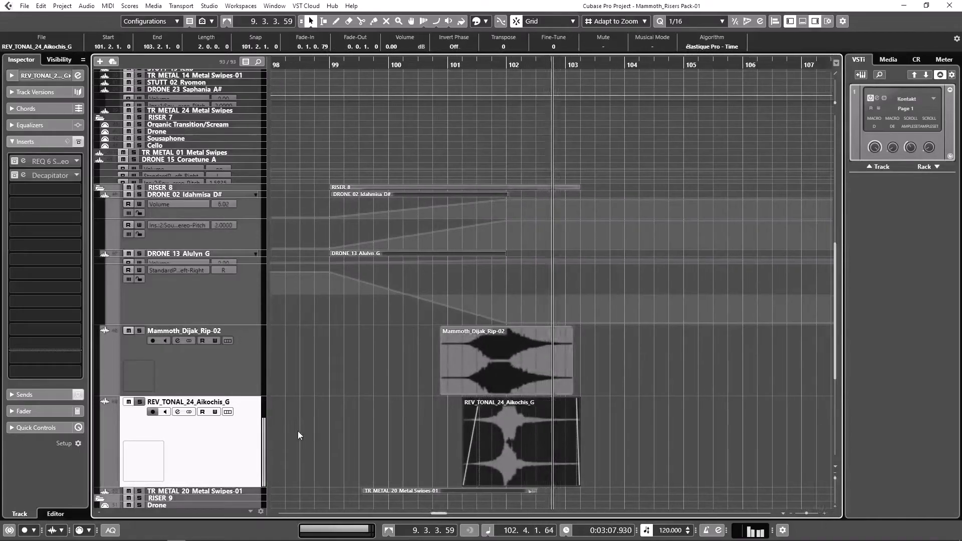
{"action": "key", "text": "space"}
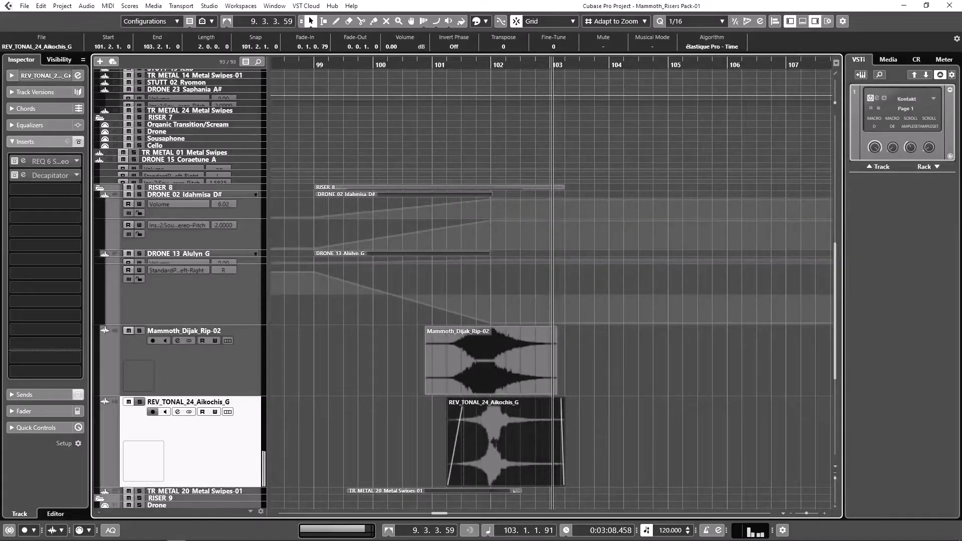
Activate the REQ 6 and Decapitator inserts on REV_TONAL_24_Aikochis_G, reviewing their settings, and audition the clip from its start
{"action": "left_click", "coordinate": [22, 161]}
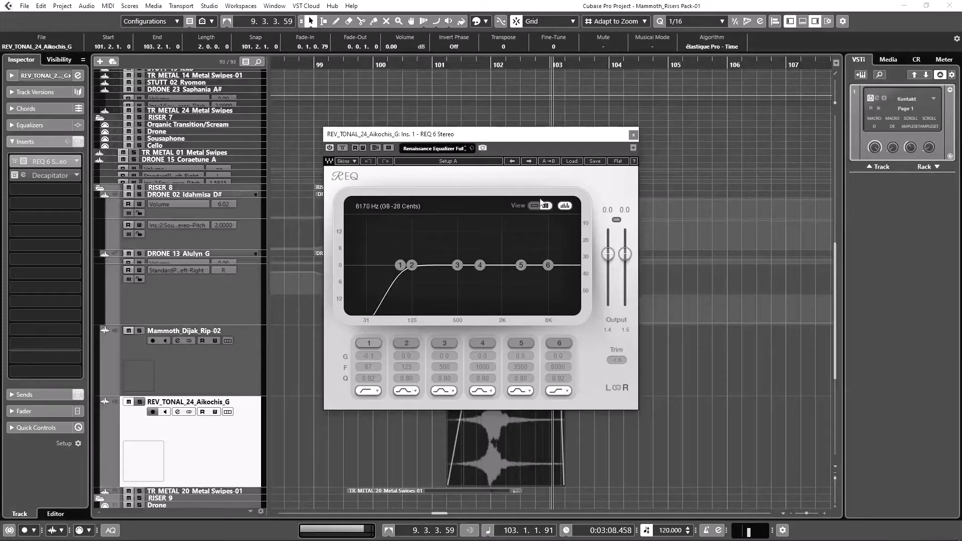
{"action": "left_click", "coordinate": [633, 135]}
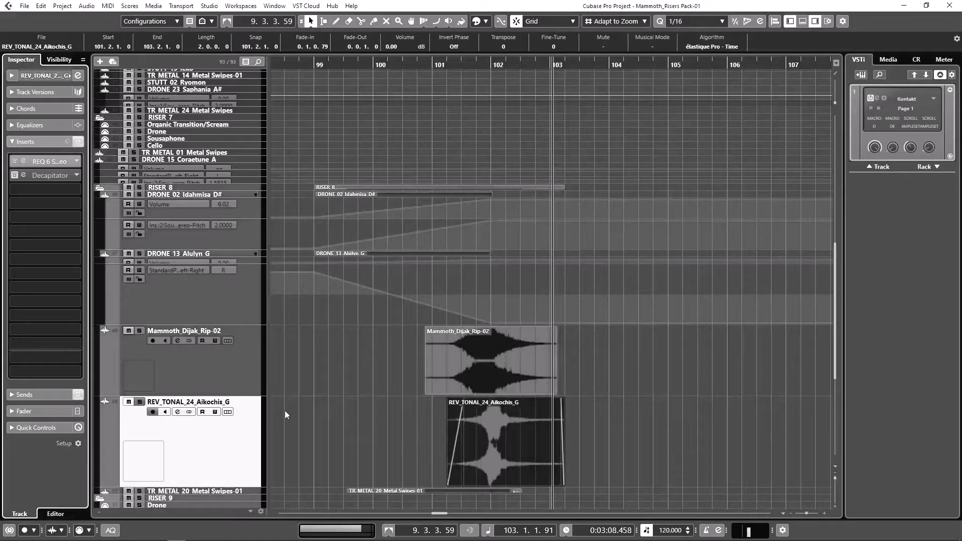
{"action": "left_click", "coordinate": [22, 175]}
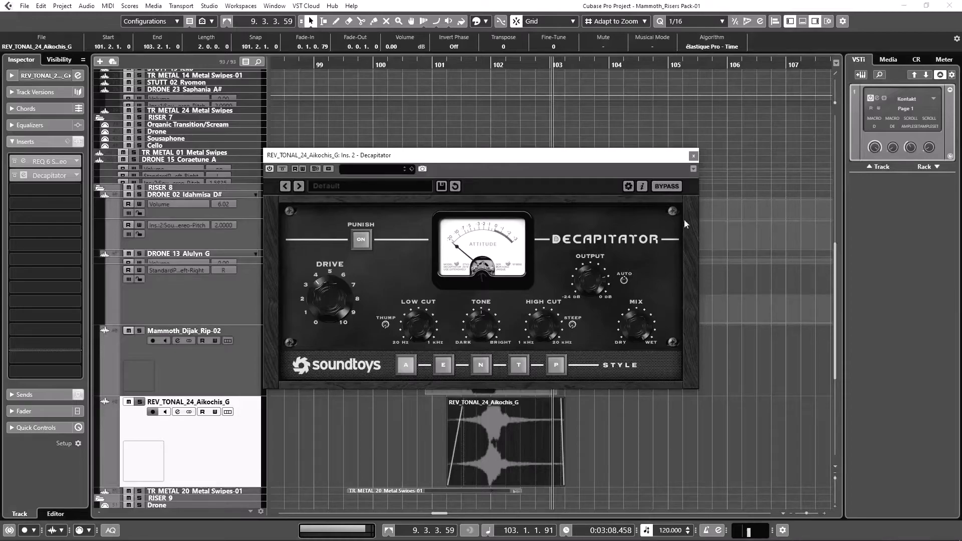
{"action": "left_click", "coordinate": [693, 156]}
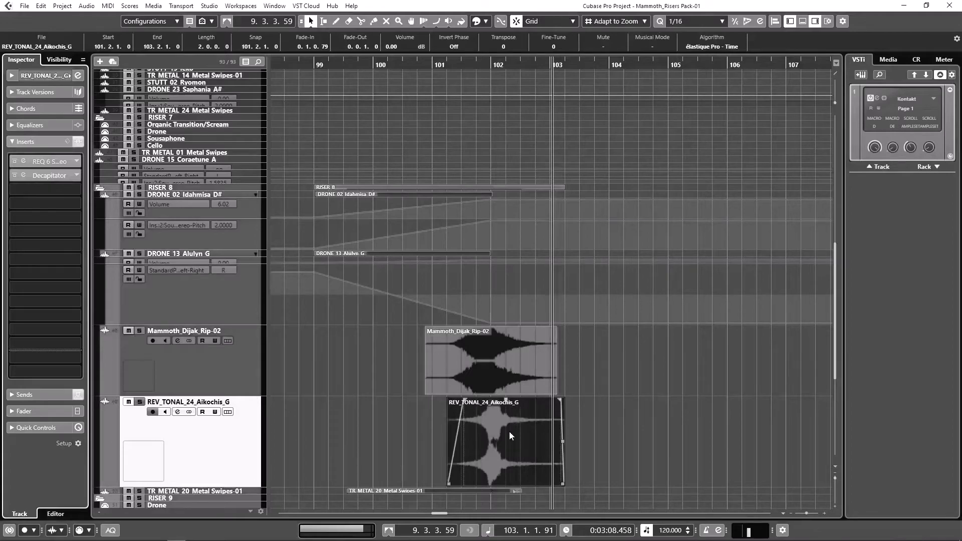
{"action": "key", "text": "l"}
{"action": "key", "text": "space"}
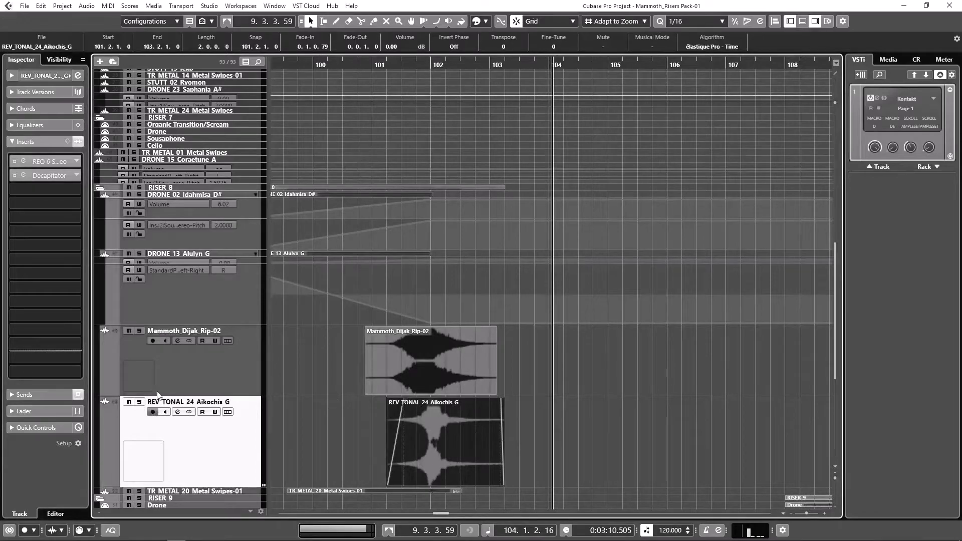
Unsolo REV_TONAL_24_Aikochis_G and audition it together with the preceding RISER 8 layers from bar 99
{"action": "left_click", "coordinate": [140, 404]}
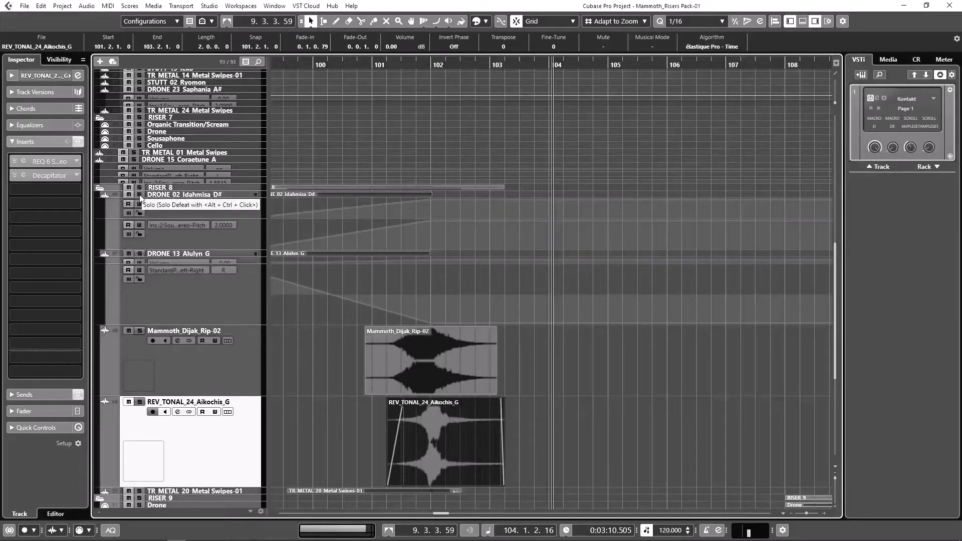
{"action": "scroll", "coordinate": [604, 404], "scroll_direction": "left", "scroll_amount": 5}
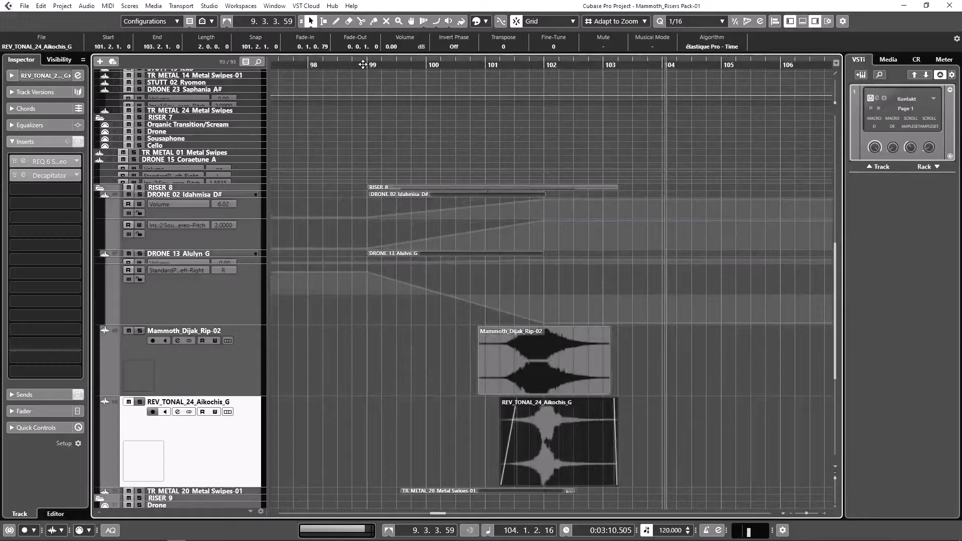
{"action": "left_click", "coordinate": [364, 64]}
{"action": "key", "text": "space"}
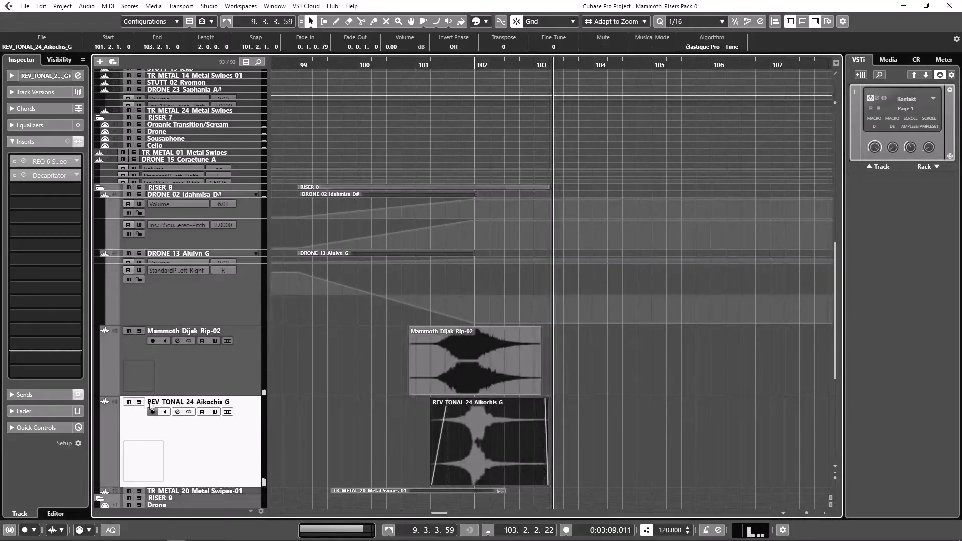
Enlarge the TR_METAL_20_Metal Swipes-01 track and examine its waveform closely around bar 102
{"action": "scroll", "coordinate": [150, 406], "scroll_direction": "down", "scroll_amount": 5}
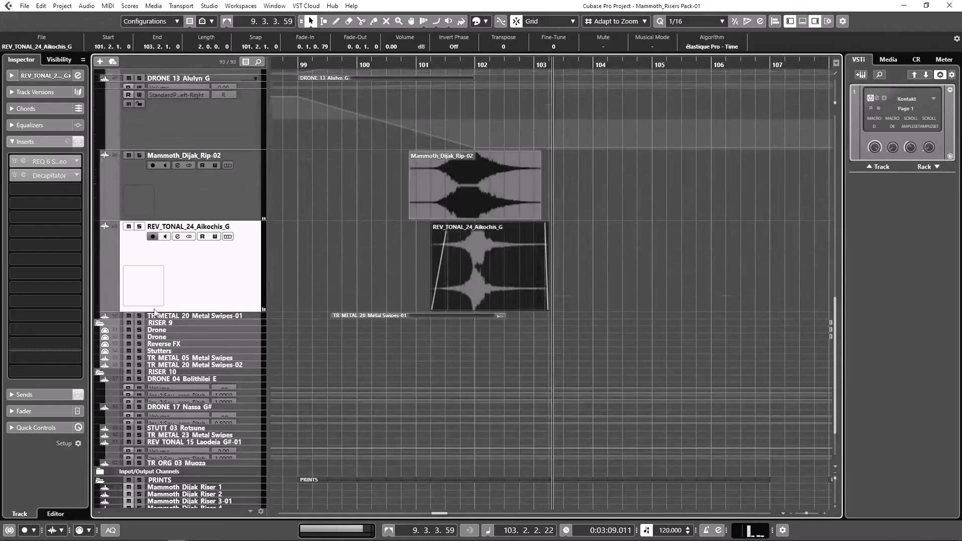
{"action": "left_click", "coordinate": [199, 316]}
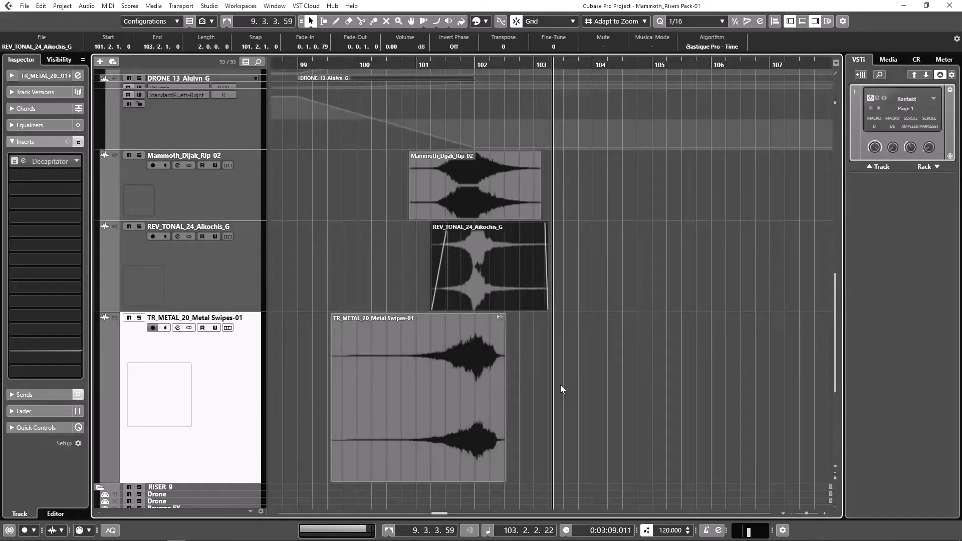
{"action": "scroll", "coordinate": [564, 387], "scroll_direction": "up", "scroll_amount": 3}
{"action": "scroll", "coordinate": [581, 389], "scroll_direction": "down", "scroll_amount": 3}
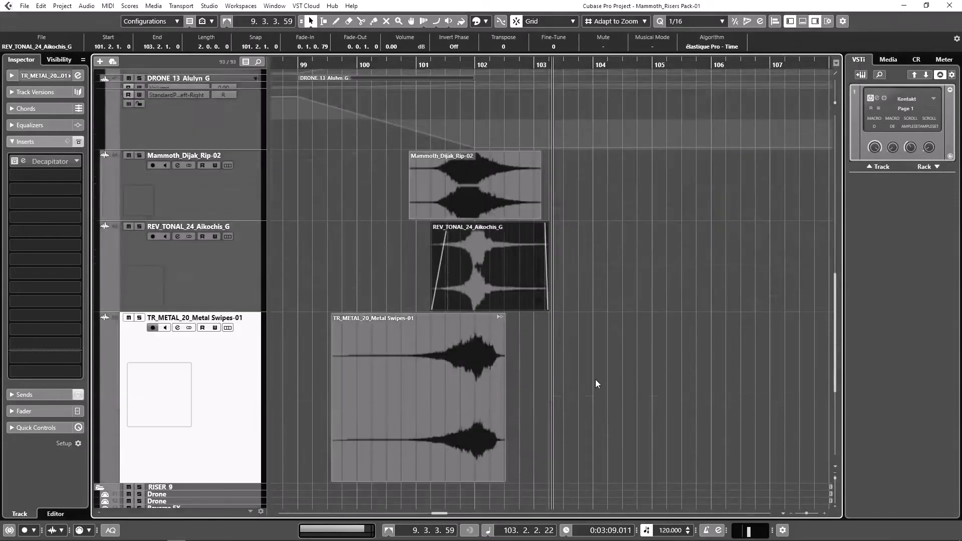
{"action": "left_click", "coordinate": [570, 377]}
{"action": "scroll", "coordinate": [577, 373], "scroll_direction": "up", "scroll_amount": 2}
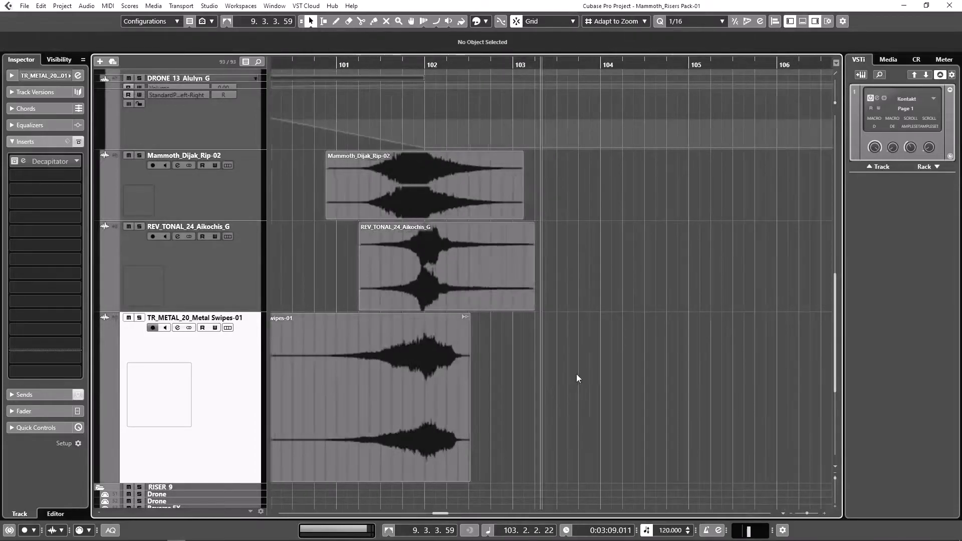
{"action": "scroll", "coordinate": [576, 374], "scroll_direction": "up", "scroll_amount": 2}
{"action": "scroll", "coordinate": [576, 365], "scroll_direction": "left", "scroll_amount": 2}
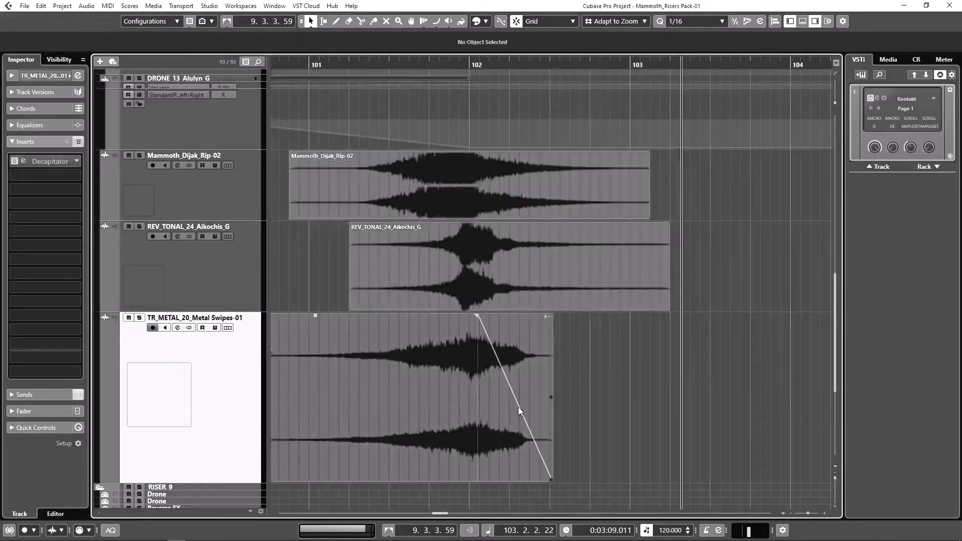
Select the TR_METAL_20_Metal Swipes-01 clip and set the Object Selection tool to Sizing Applies Time Stretch
{"action": "scroll", "coordinate": [456, 391], "scroll_direction": "left", "scroll_amount": 2}
{"action": "left_click", "coordinate": [504, 371]}
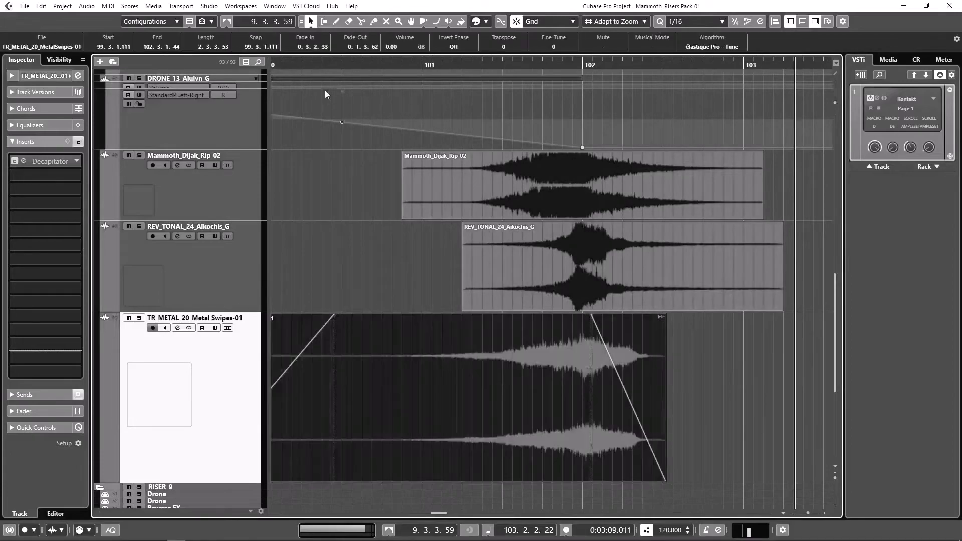
{"action": "left_click", "coordinate": [311, 22]}
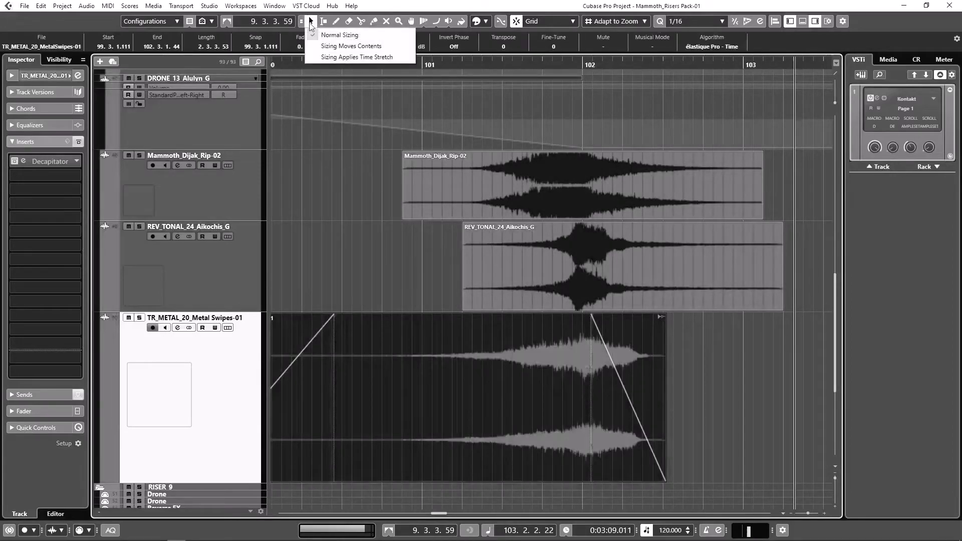
{"action": "left_click", "coordinate": [349, 59]}
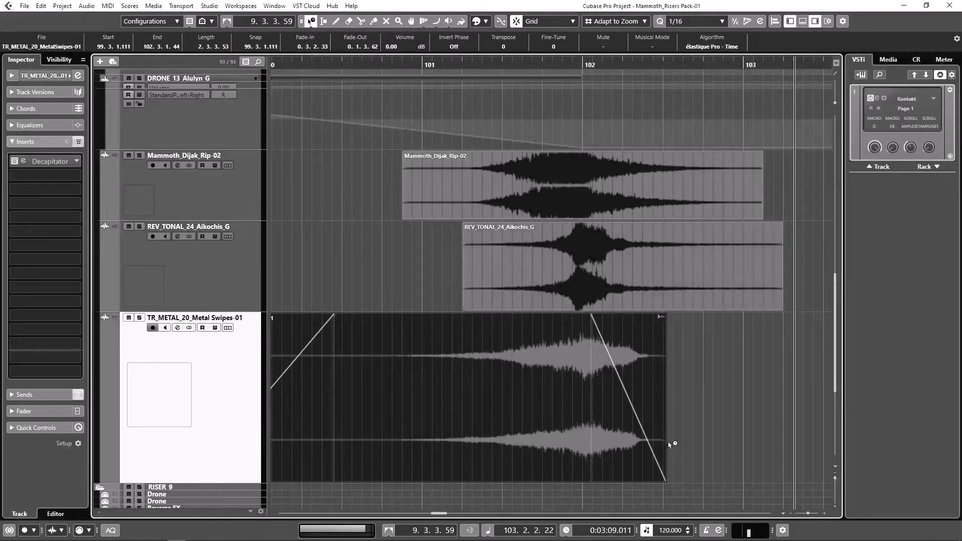
Try time-stretching the end of the TR_METAL_20_Metal Swipes-01 clip to 103.2.1.0, and undo the stretching
{"action": "left_click_drag", "start_coordinate": [664, 480], "coordinate": [779, 481]}
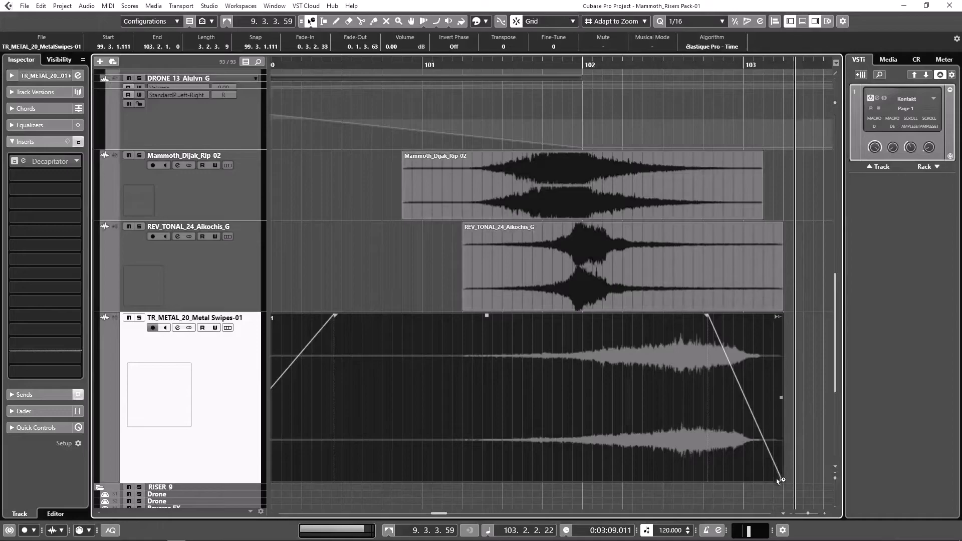
{"action": "left_click_drag", "start_coordinate": [780, 482], "coordinate": [762, 481]}
{"action": "key", "text": "ctrl+z"}
{"action": "key", "text": "ctrl+z"}
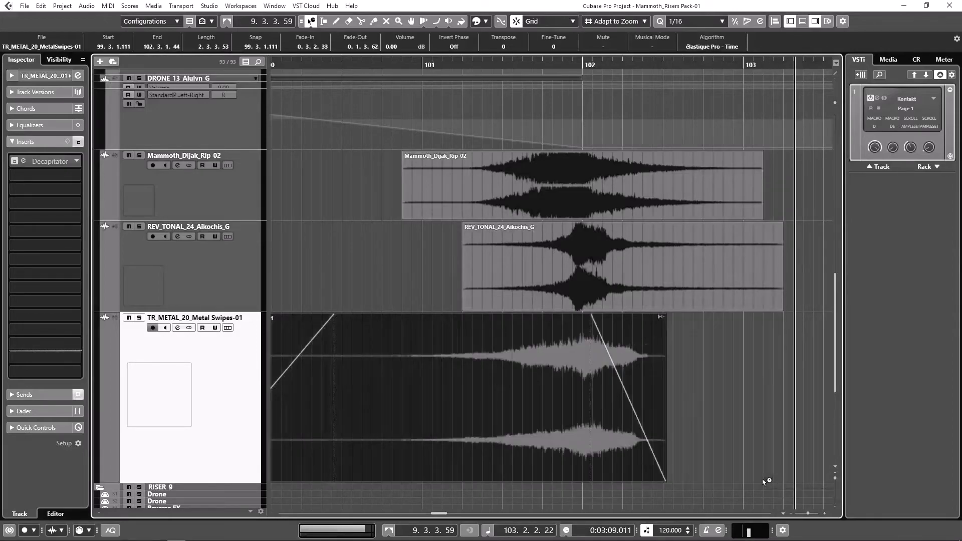
Deselect the clip, solo the TR_METAL_20_Metal Swipes-01 track and audition it from about 99.2, just before the clip begins
{"action": "left_click", "coordinate": [710, 389]}
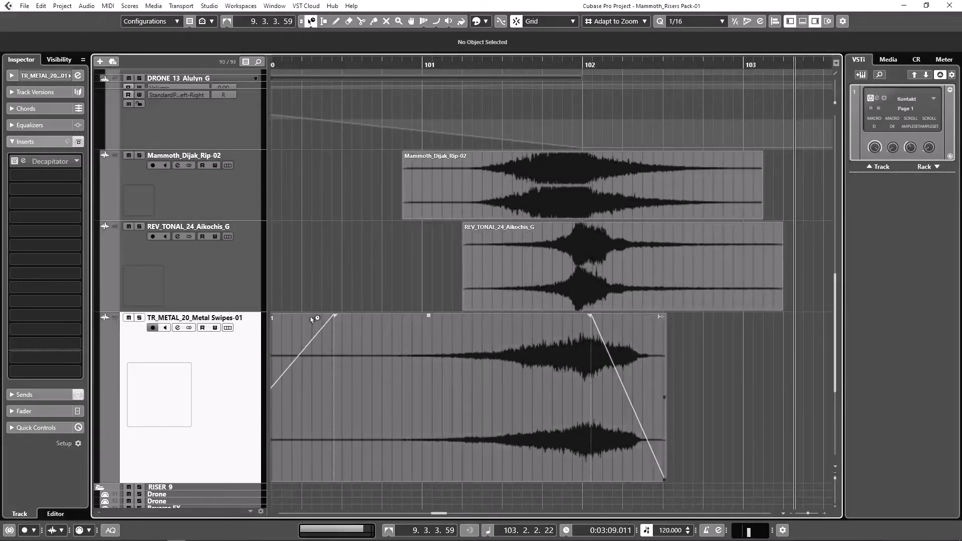
{"action": "scroll", "coordinate": [386, 360], "scroll_direction": "left", "scroll_amount": 5}
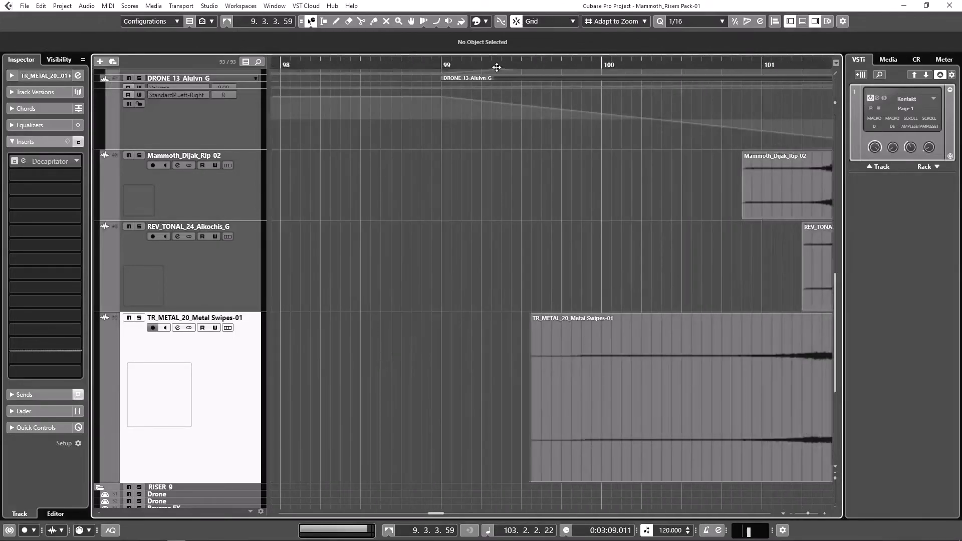
{"action": "left_click", "coordinate": [500, 66]}
{"action": "left_click", "coordinate": [140, 319]}
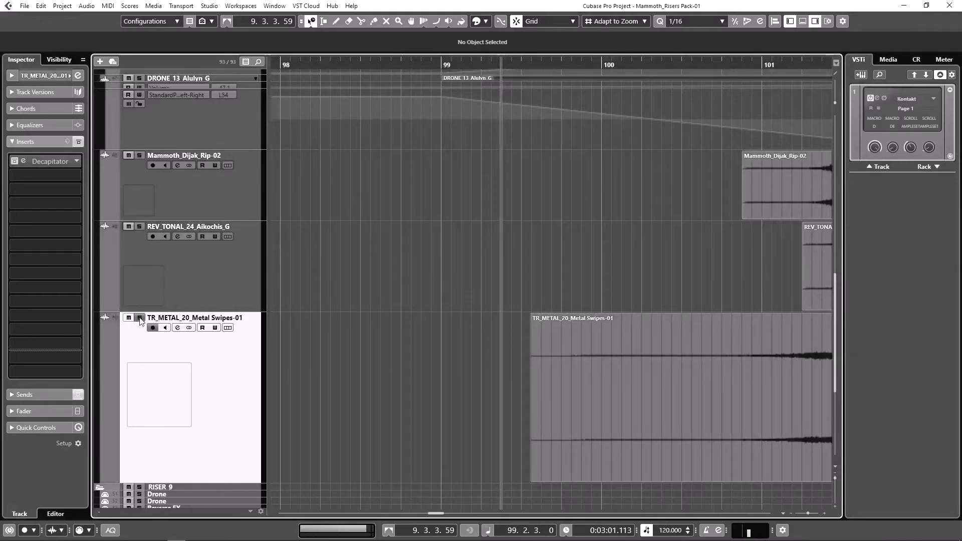
{"action": "scroll", "coordinate": [413, 311], "scroll_direction": "right", "scroll_amount": 4}
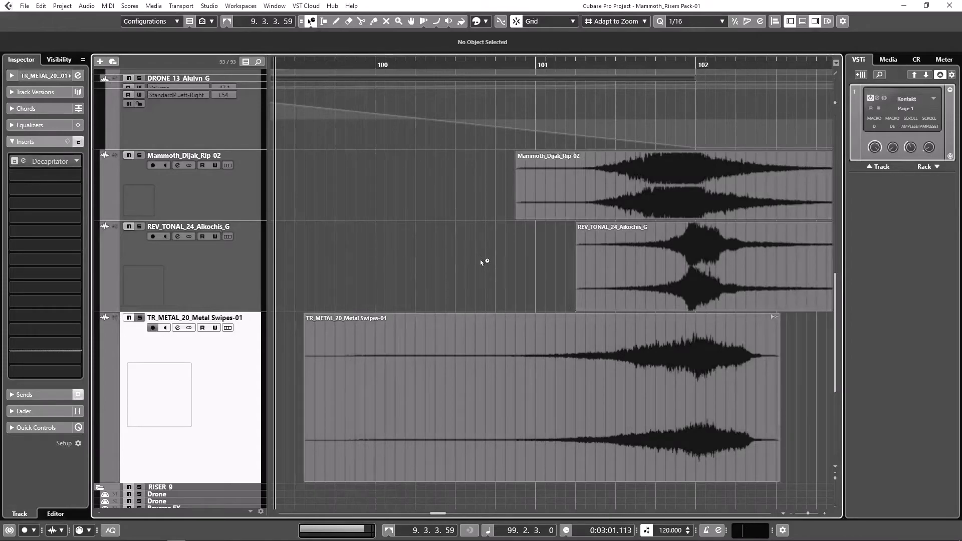
{"action": "key", "text": "space"}
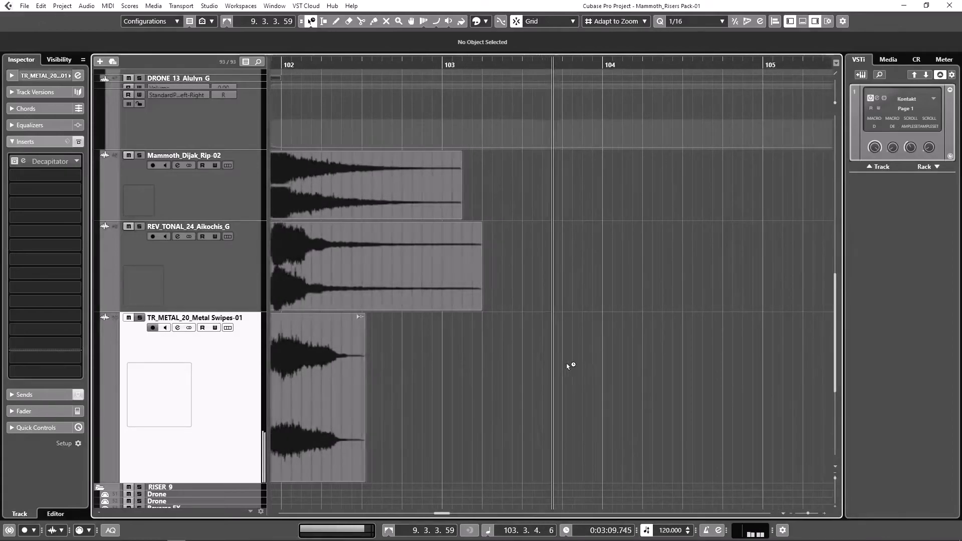
Open the Decapitator insert on the TR_METAL_20_Metal Swipes-01 track, examine its drive, filter, tone and mix controls, and close it
{"action": "scroll", "coordinate": [529, 363], "scroll_direction": "right", "scroll_amount": 3}
{"action": "scroll", "coordinate": [530, 363], "scroll_direction": "left", "scroll_amount": 13}
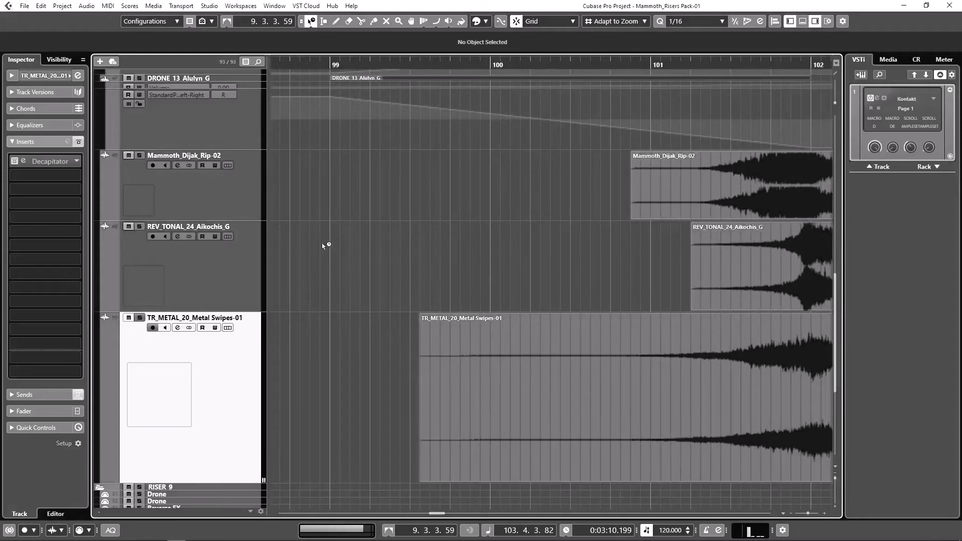
{"action": "left_click", "coordinate": [23, 161]}
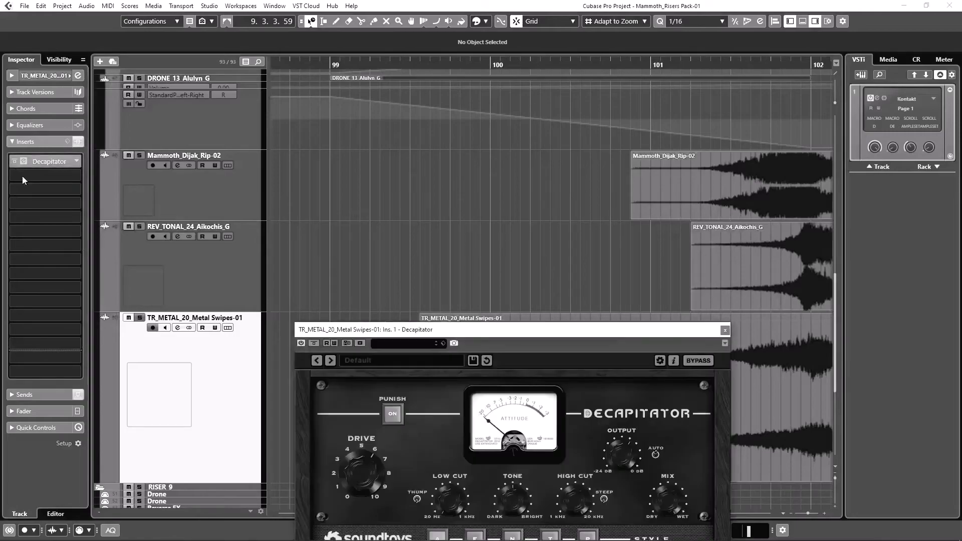
{"action": "left_click_drag", "start_coordinate": [540, 334], "coordinate": [519, 142]}
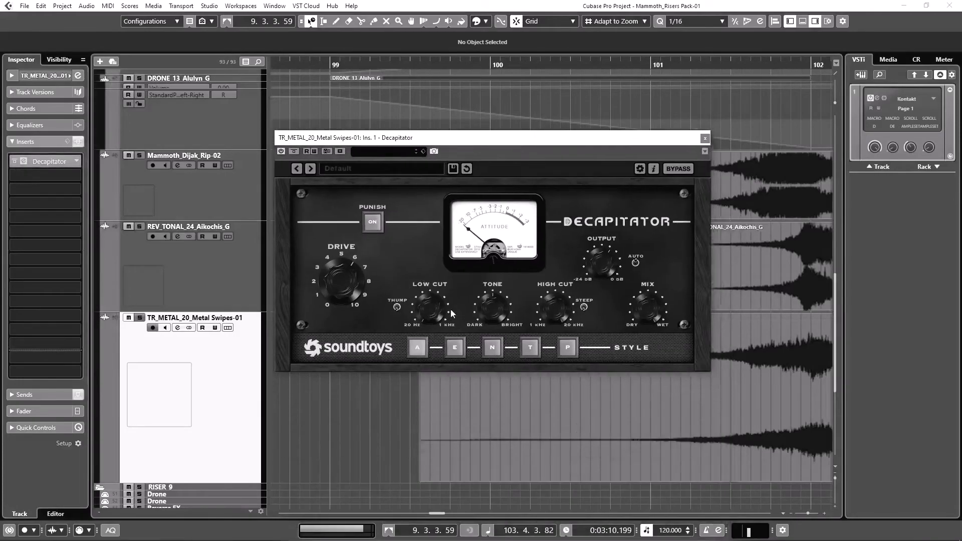
{"action": "left_click", "coordinate": [704, 140]}
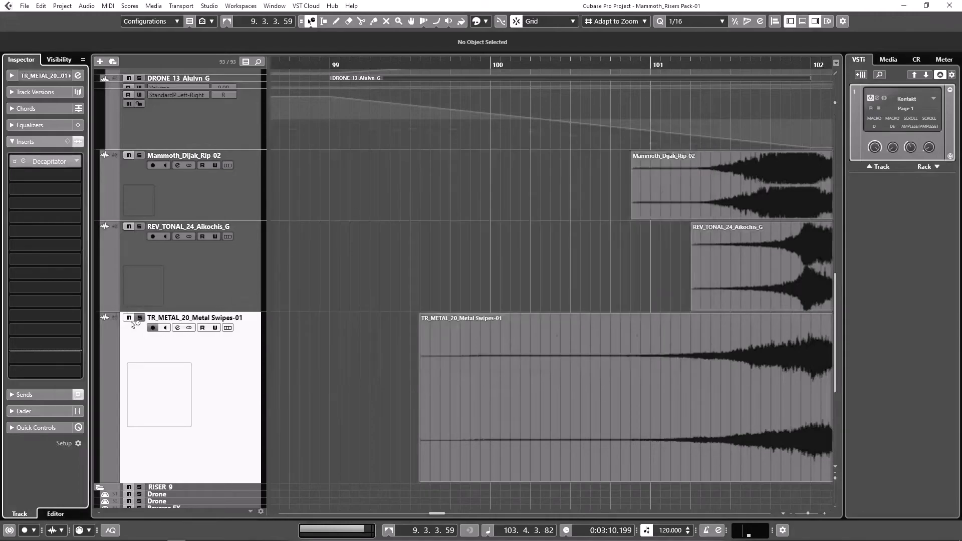
Audition the soloed TR_METAL_20_Metal Swipes-01 track again from about 99.3, just before the clip begins
{"action": "left_click", "coordinate": [405, 66]}
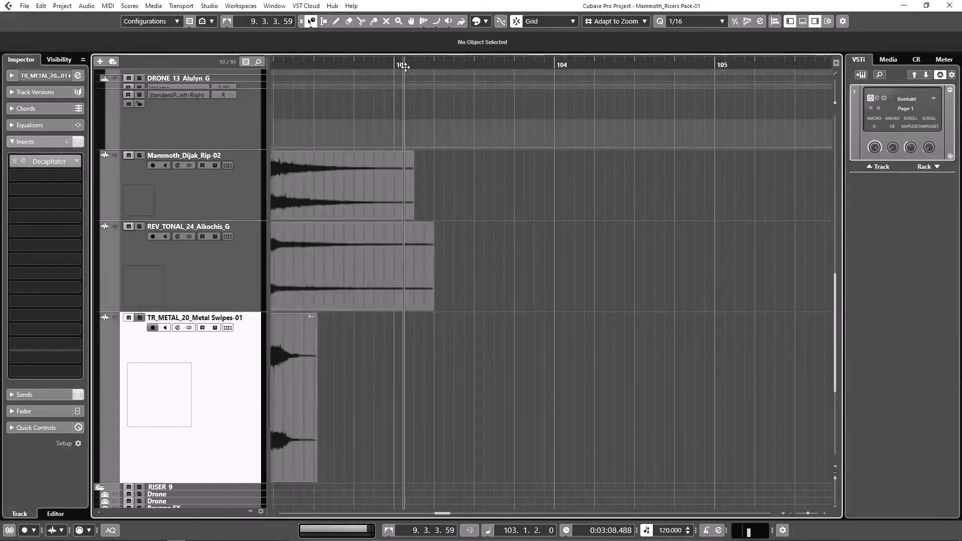
{"action": "scroll", "coordinate": [511, 348], "scroll_direction": "right", "scroll_amount": 2}
{"action": "scroll", "coordinate": [507, 352], "scroll_direction": "left", "scroll_amount": 8}
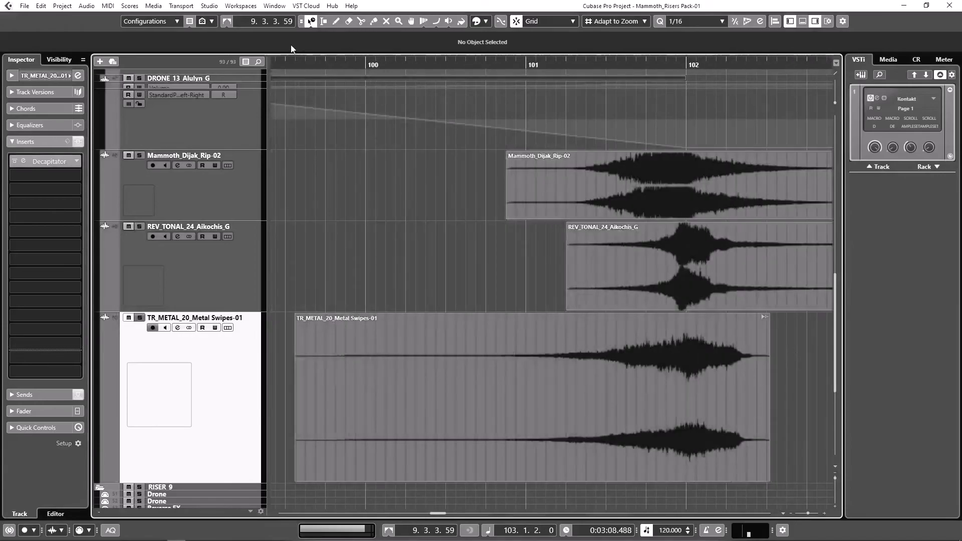
{"action": "left_click", "coordinate": [285, 60]}
{"action": "key", "text": "space"}
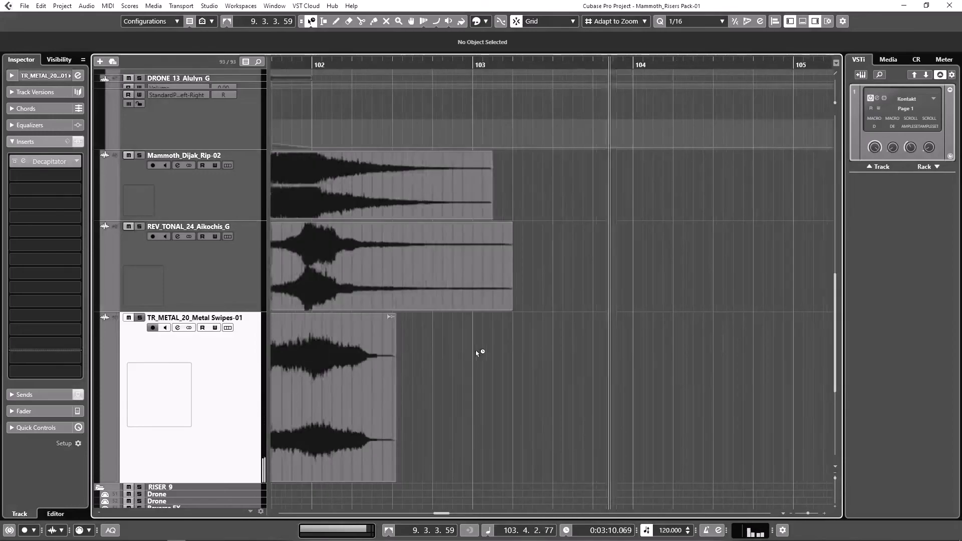
Solo the whole RISER 8 folder and play all its layers together from 98.4.4, following them through the final tail
{"action": "scroll", "coordinate": [478, 353], "scroll_direction": "left", "scroll_amount": 5}
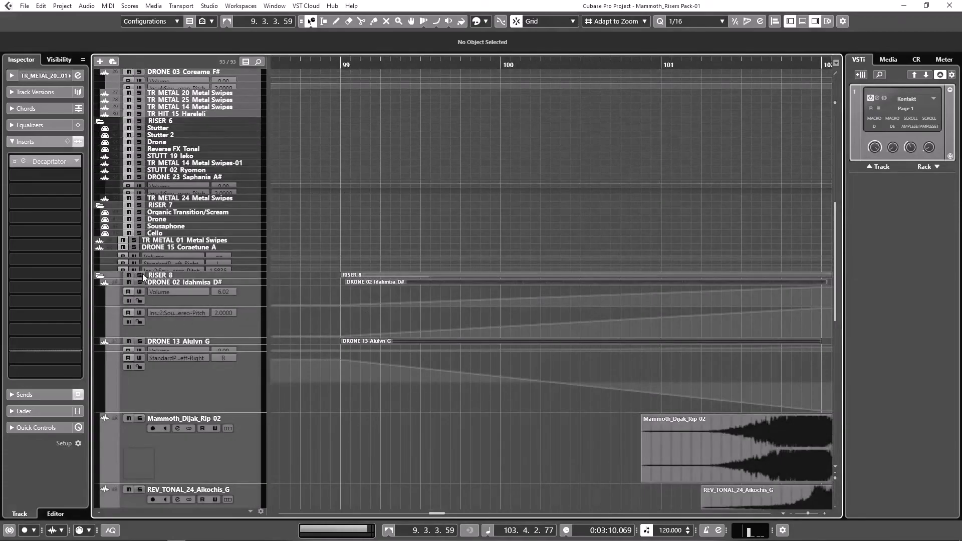
{"action": "scroll", "coordinate": [381, 373], "scroll_direction": "down", "scroll_amount": 9}
{"action": "scroll", "coordinate": [380, 374], "scroll_direction": "up", "scroll_amount": 4}
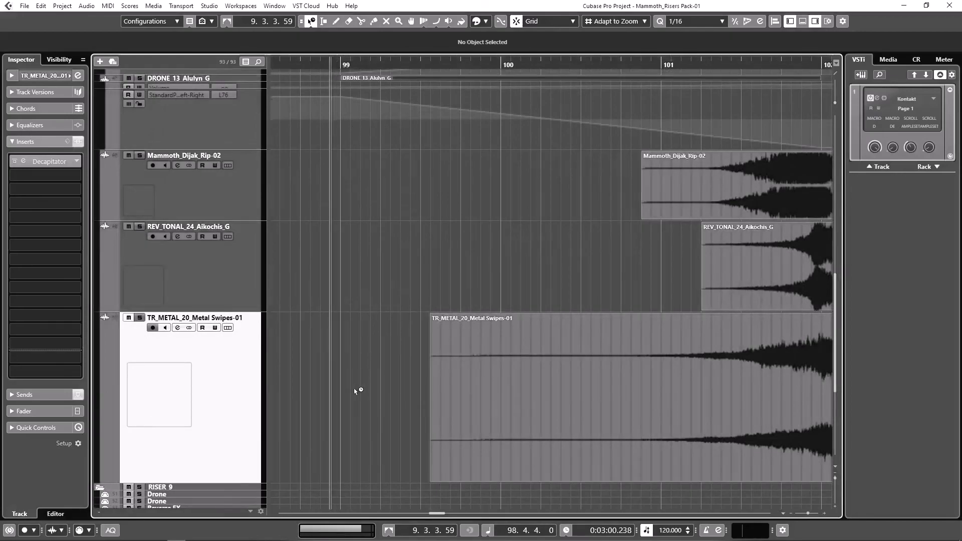
{"action": "scroll", "coordinate": [356, 390], "scroll_direction": "down", "scroll_amount": 5}
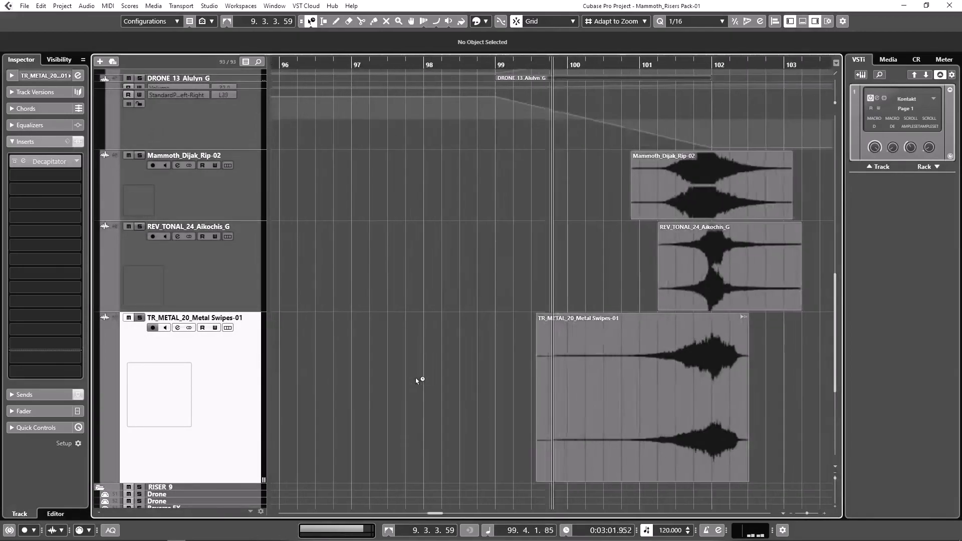
{"action": "scroll", "coordinate": [416, 381], "scroll_direction": "down", "scroll_amount": 4}
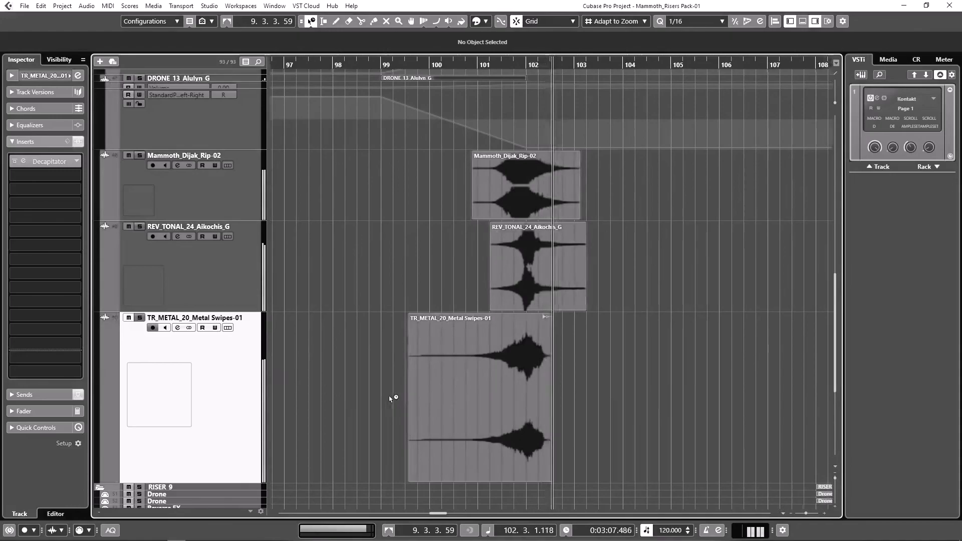
{"action": "scroll", "coordinate": [371, 405], "scroll_direction": "up", "scroll_amount": 5}
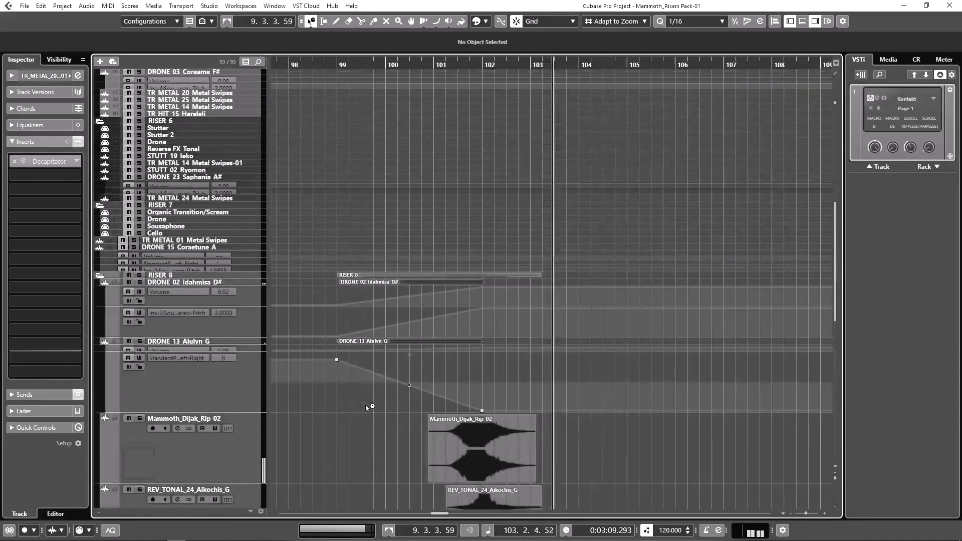
{"action": "scroll", "coordinate": [553, 426], "scroll_direction": "down", "scroll_amount": 3}
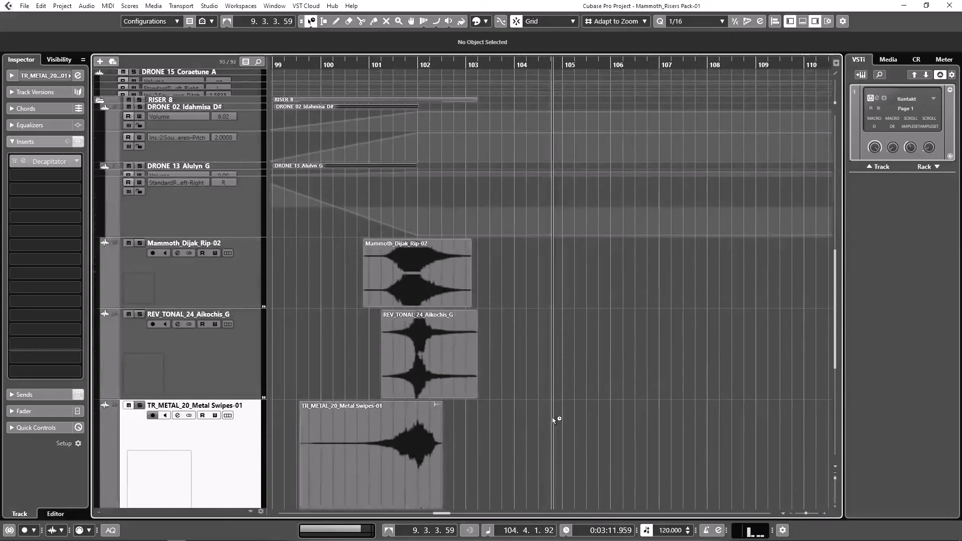
{"action": "scroll", "coordinate": [553, 419], "scroll_direction": "left", "scroll_amount": 3}
{"action": "scroll", "coordinate": [554, 419], "scroll_direction": "left", "scroll_amount": 2}
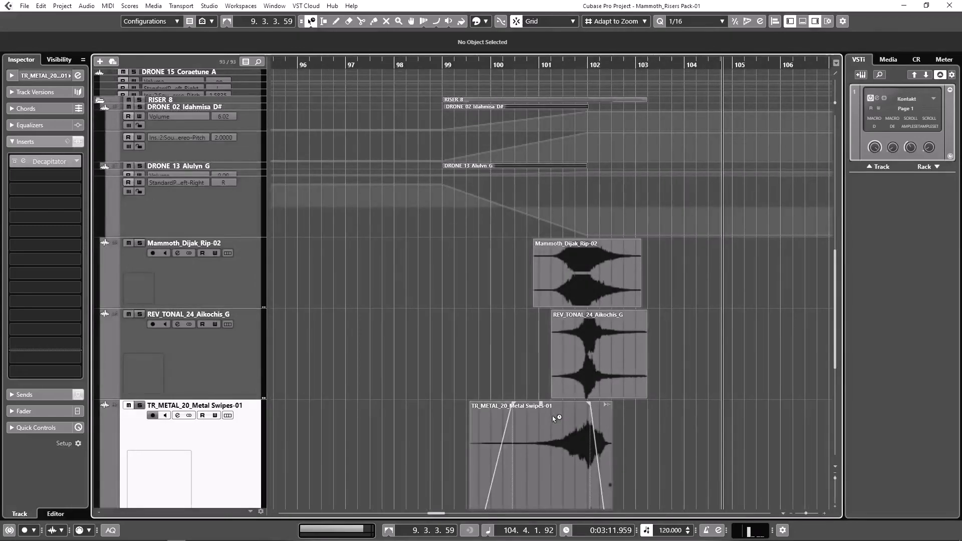
{"action": "scroll", "coordinate": [736, 404], "scroll_direction": "down", "scroll_amount": 5}
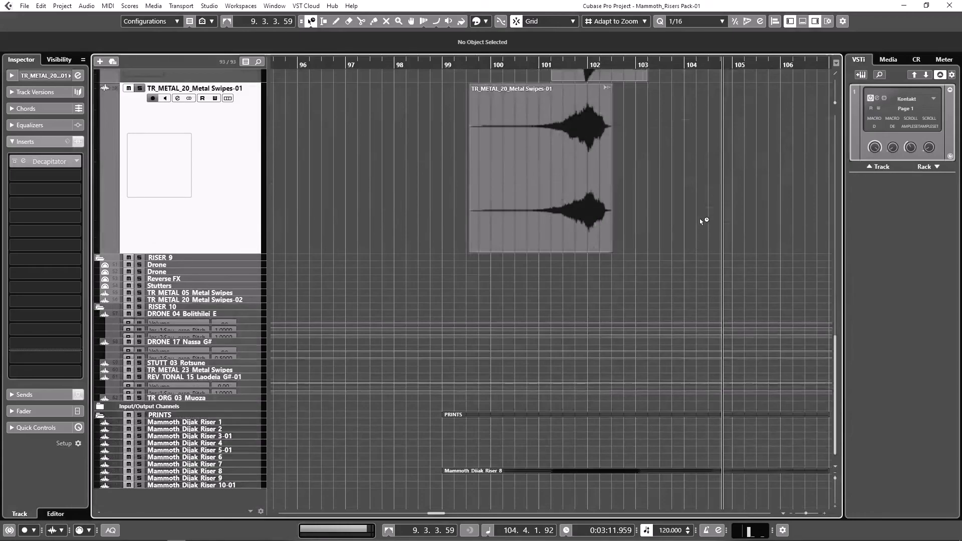
{"action": "scroll", "coordinate": [701, 220], "scroll_direction": "down", "scroll_amount": 2, "text": "ctrl"}
{"action": "scroll", "coordinate": [701, 244], "scroll_direction": "up", "scroll_amount": 10}
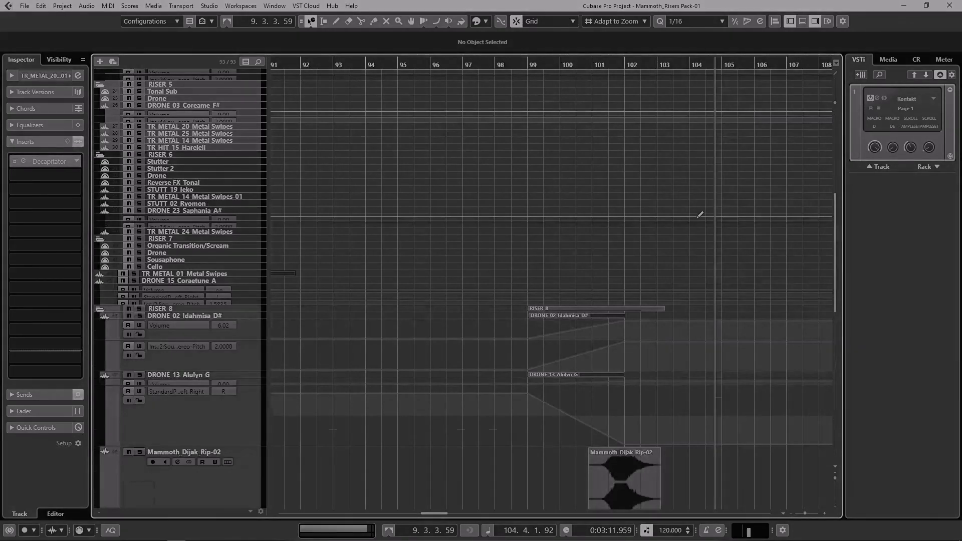
{"action": "scroll", "coordinate": [698, 215], "scroll_direction": "down", "scroll_amount": 1, "text": "ctrl"}
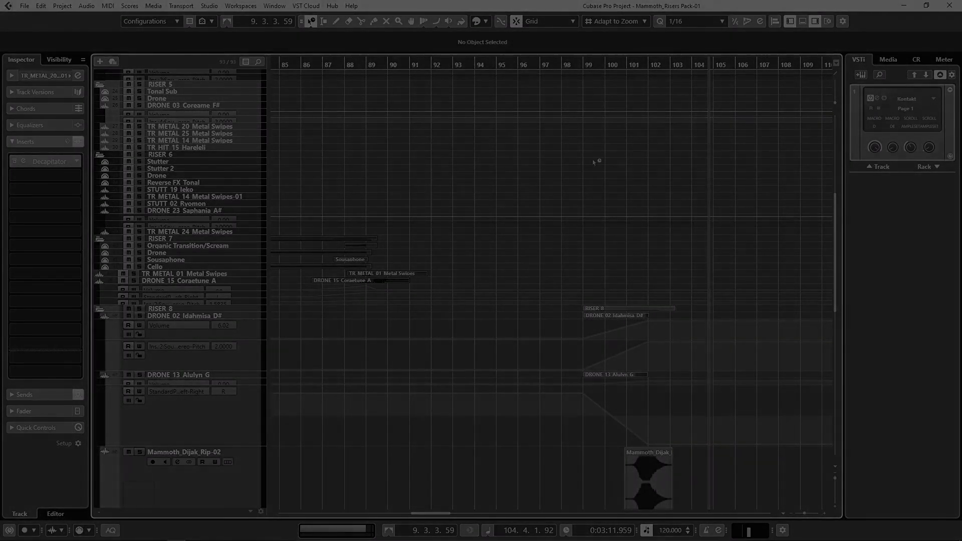